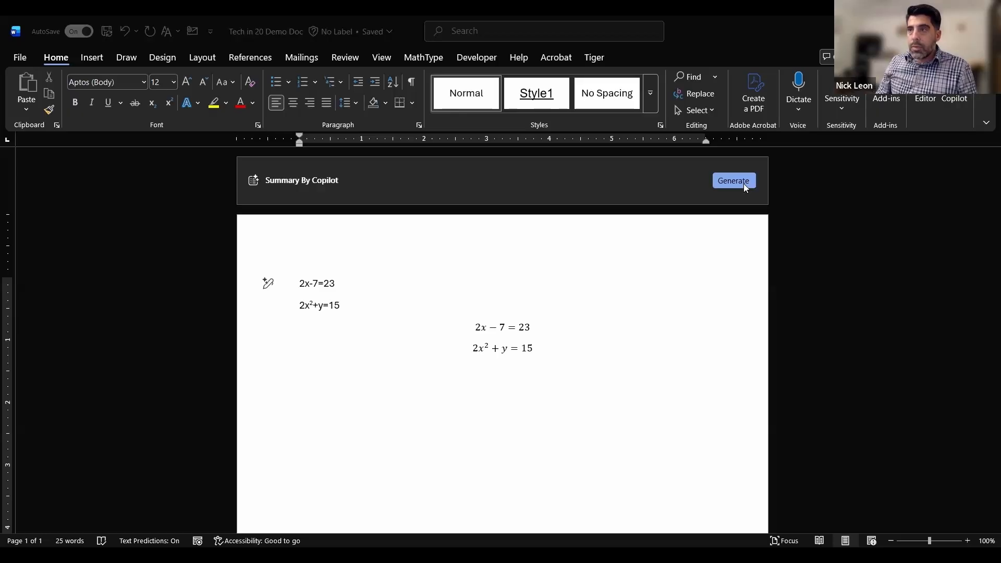
Go line by line through the two plain-text equations and the two equation objects to compare them
click(287, 292)
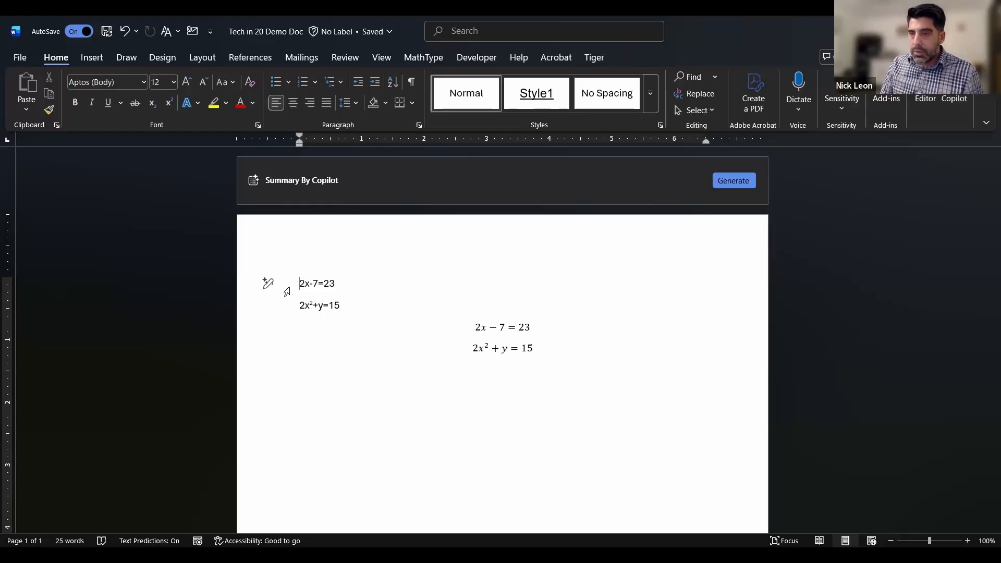
key(Down)
key(Up)
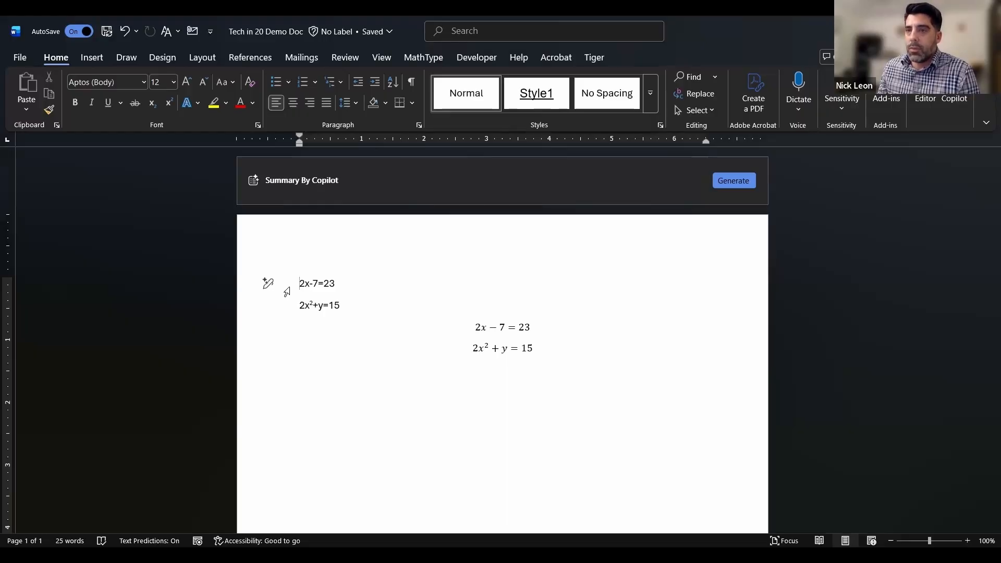
key(Down)
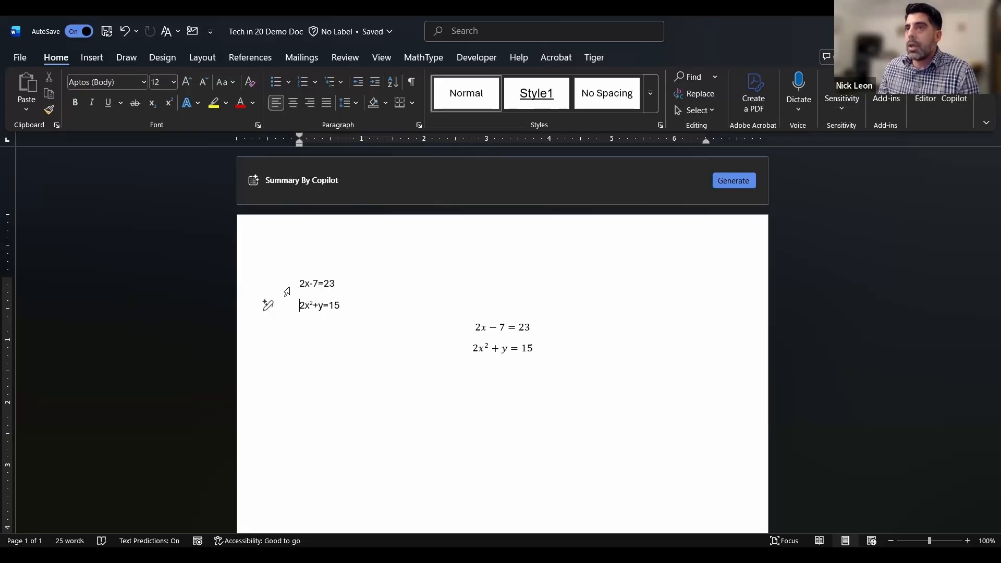
key(Down)
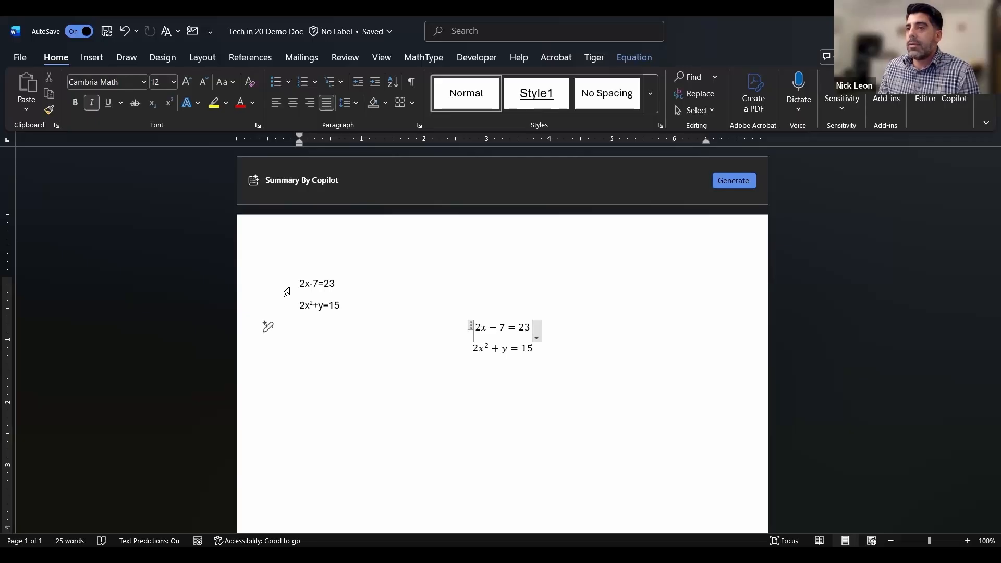
key(Down)
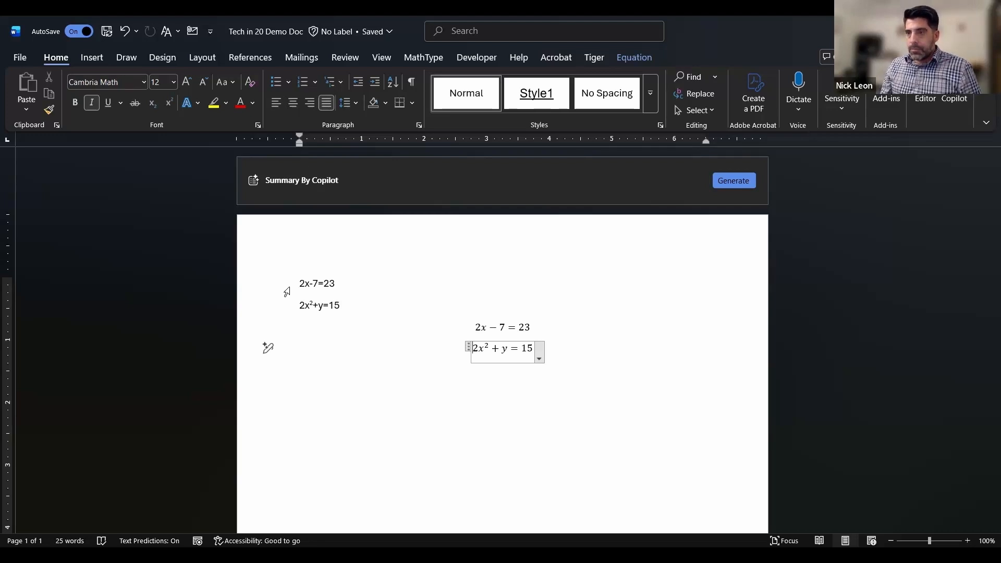
key(Down)
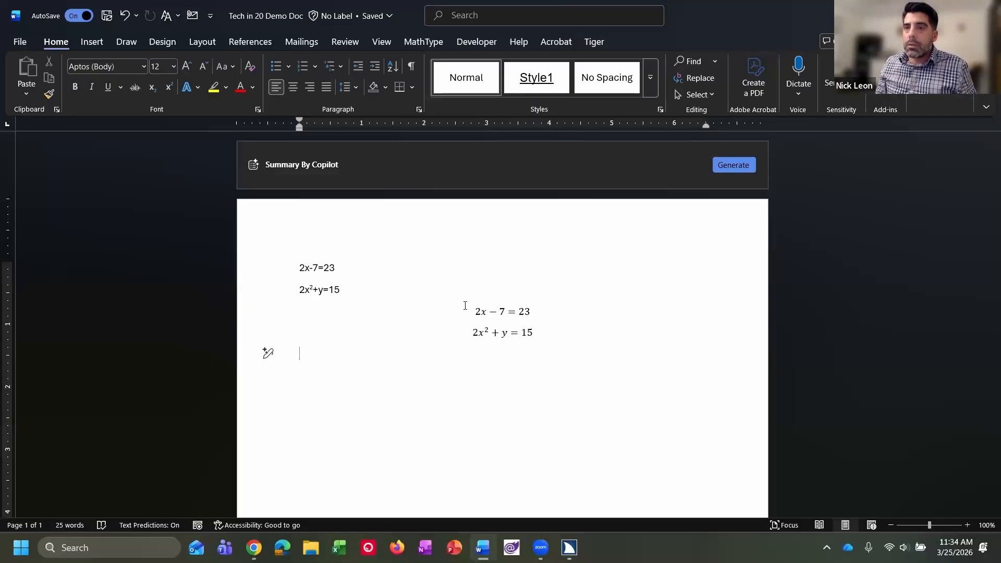
key(Up)
key(Up)
key(Up)
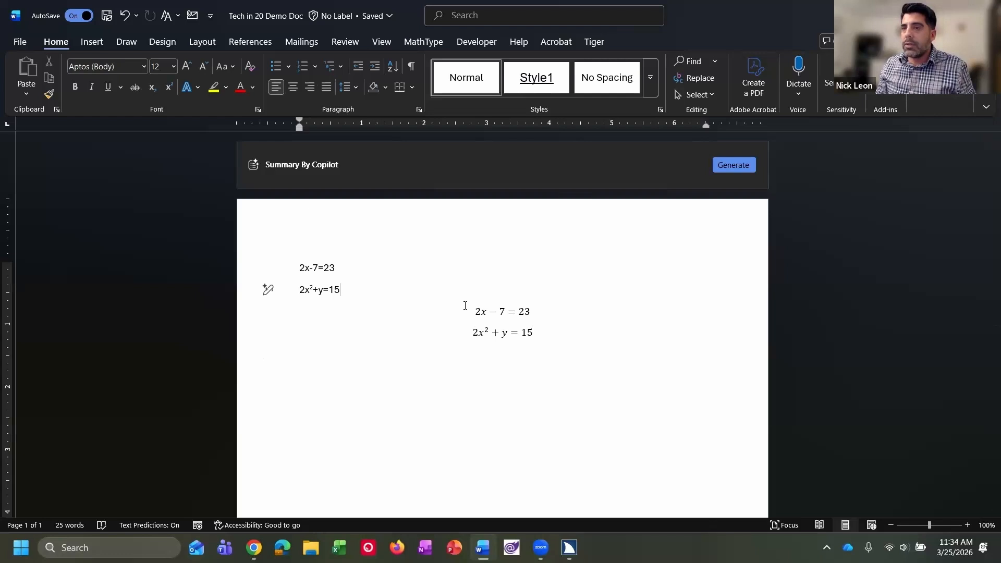
key(Down)
key(Down)
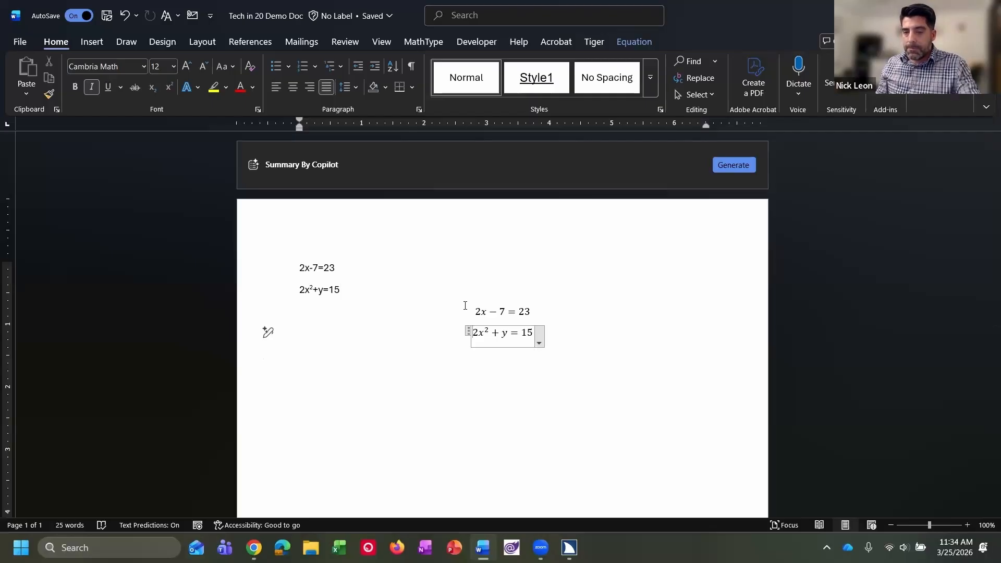
key(XF86AudioRaiseVolume)
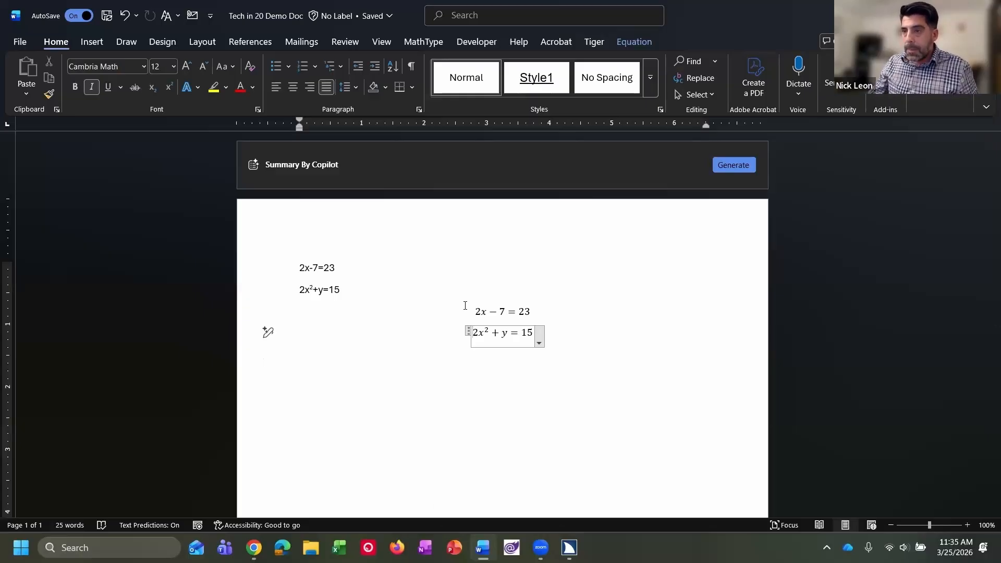
Insert a new blank equation on the empty line below the two existing equation objects
key(Down)
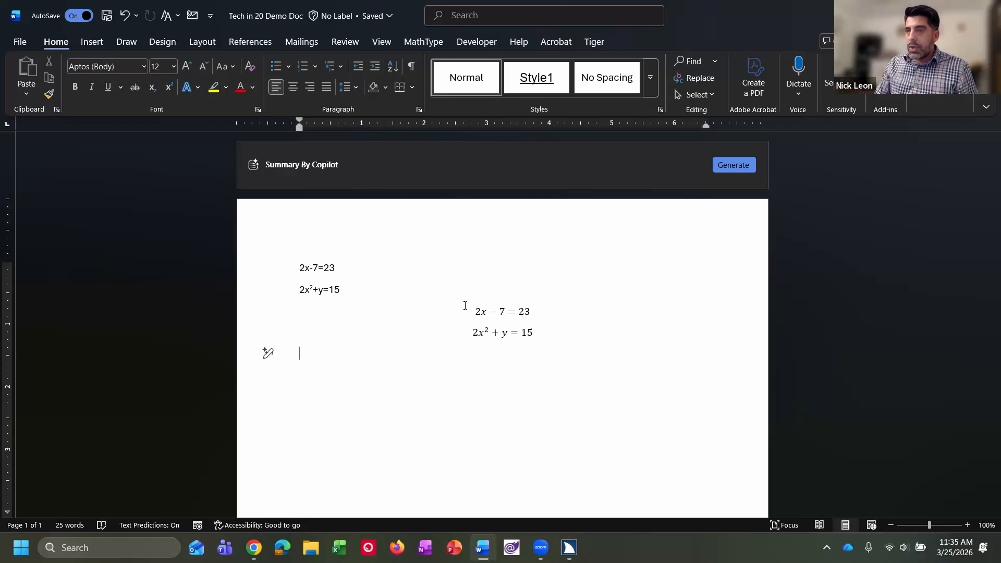
key(alt+equal)
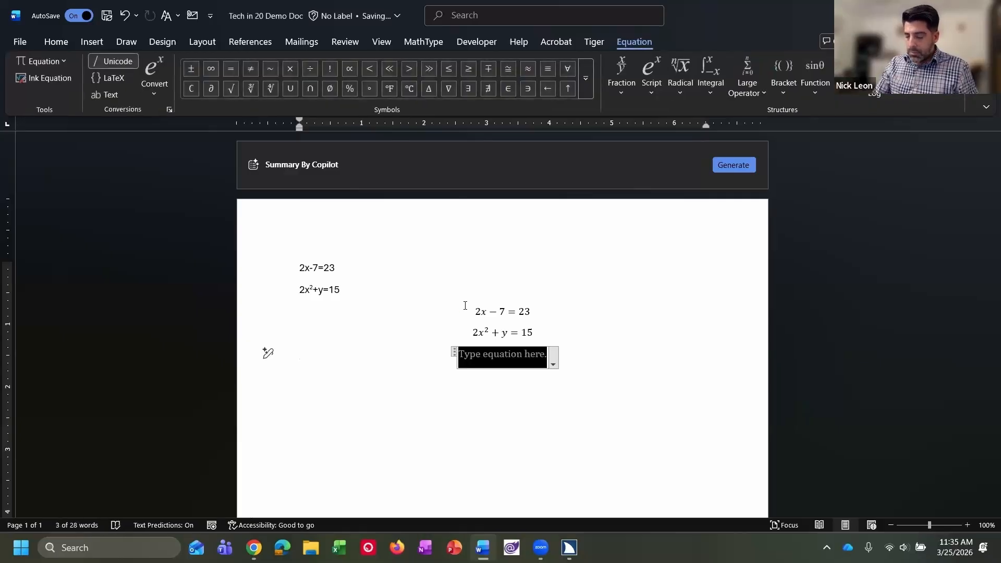
key(XF86AudioRaiseVolume)
key(XF86AudioRaiseVolume)
key(XF86AudioRaiseVolume)
key(XF86AudioRaiseVolume)
key(XF86AudioRaiseVolume)
key(XF86AudioRaiseVolume)
key(XF86AudioRaiseVolume)
key(XF86AudioRaiseVolume)
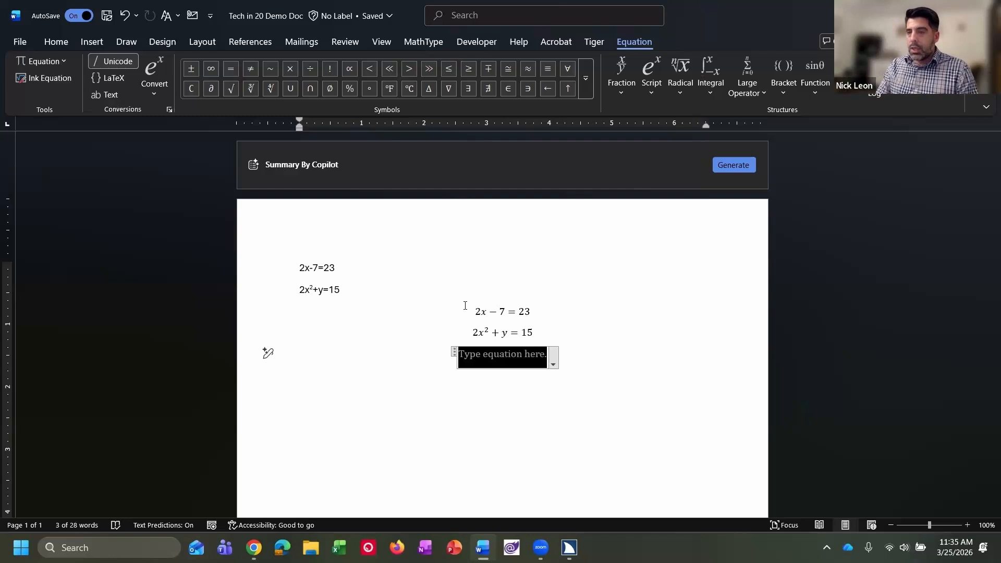
Enter x + y = 15 in the blank equation and continue on a new line
text(x)
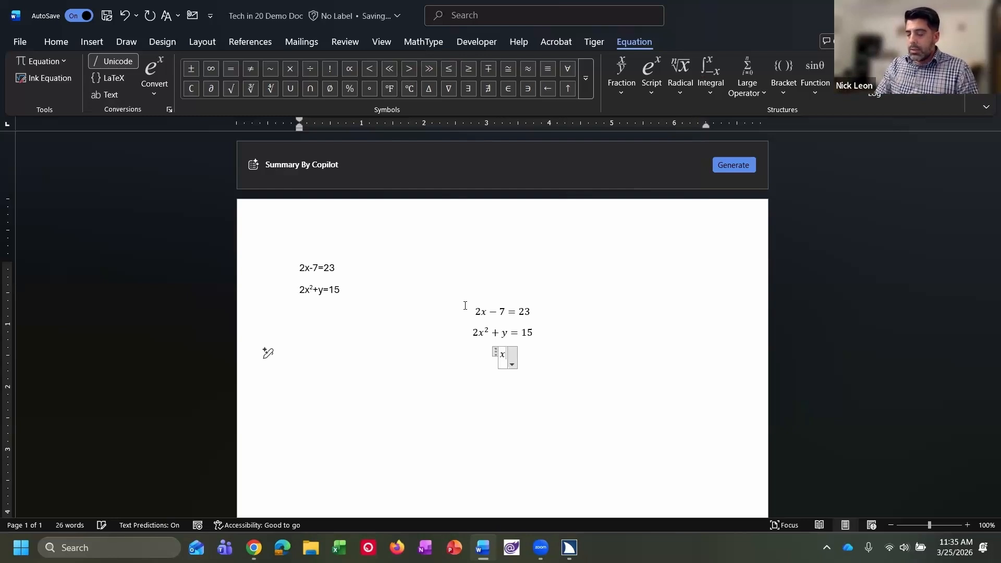
text( + y = 15)
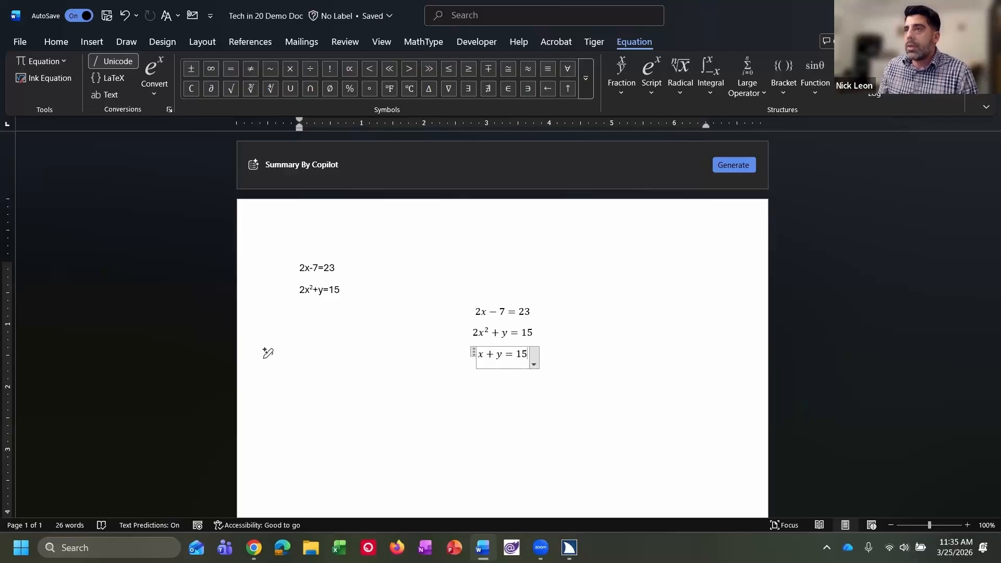
key(Return)
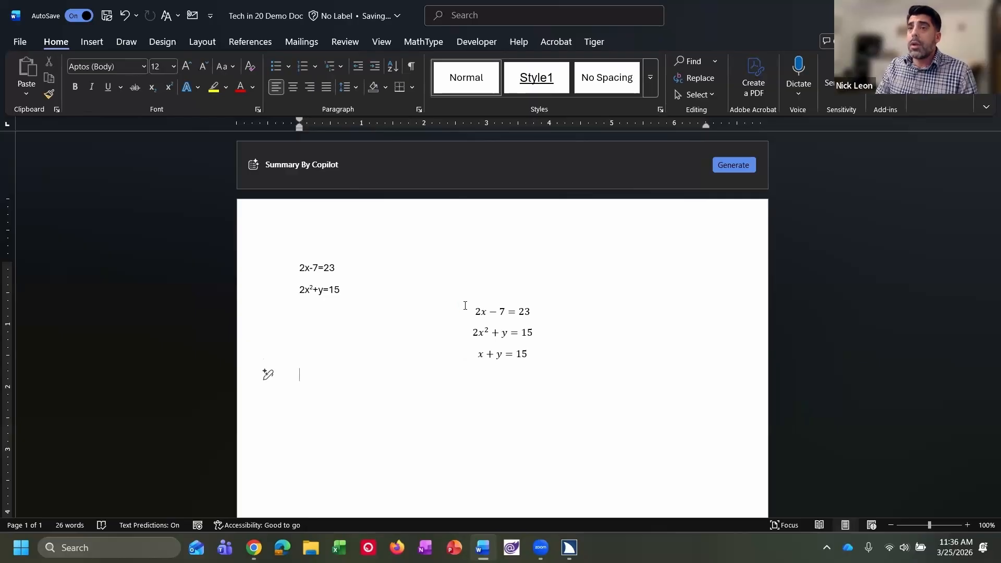
Insert another blank equation below x + y = 15 and bring up the access keys for the equation tools
key(alt+equal)
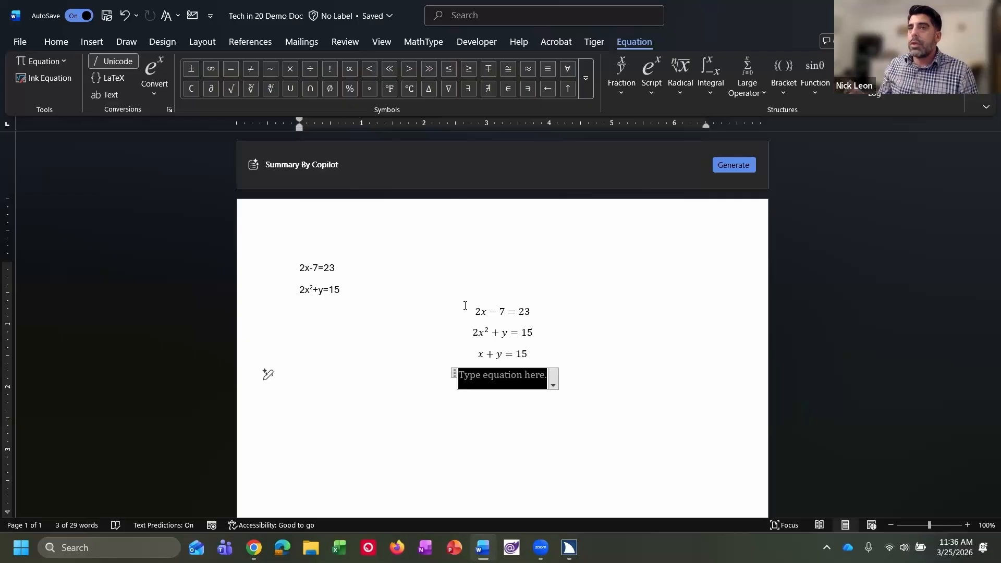
key(alt)
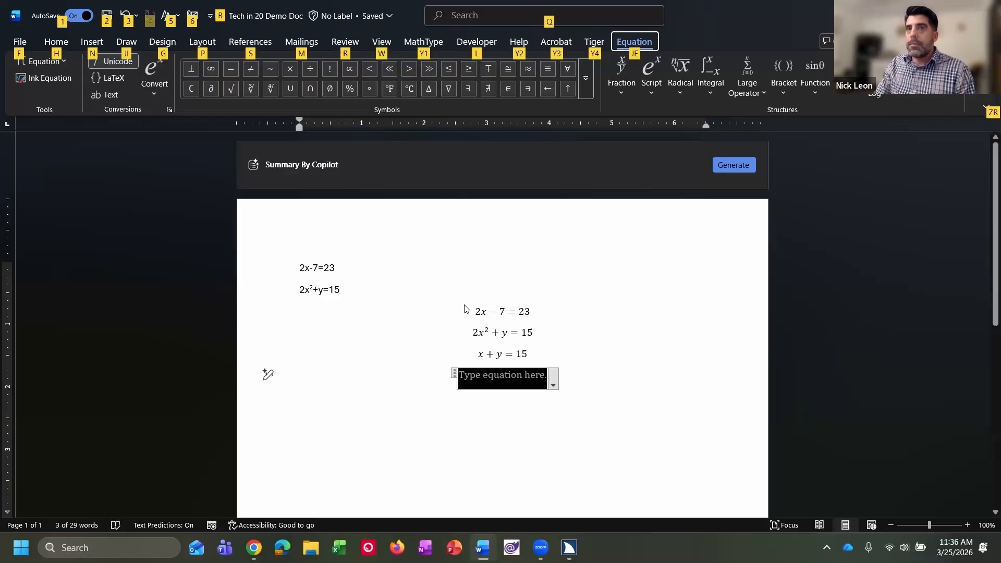
key(j)
key(e)
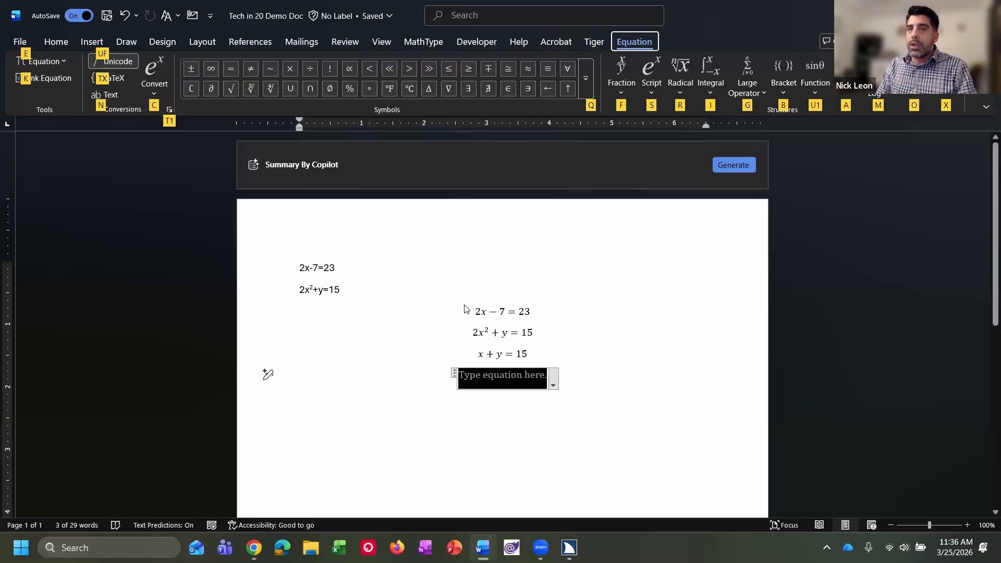
click(464, 306)
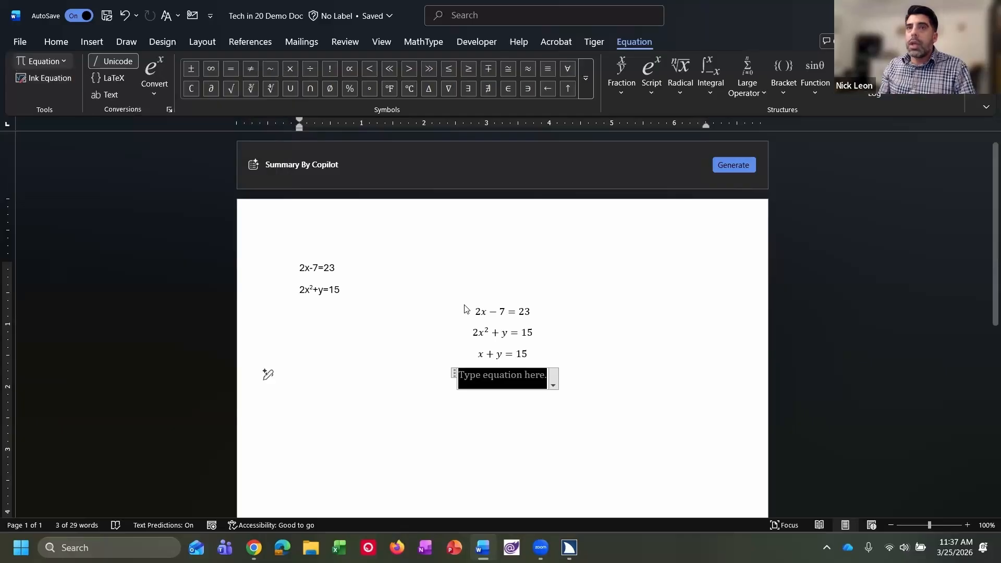
key(Escape)
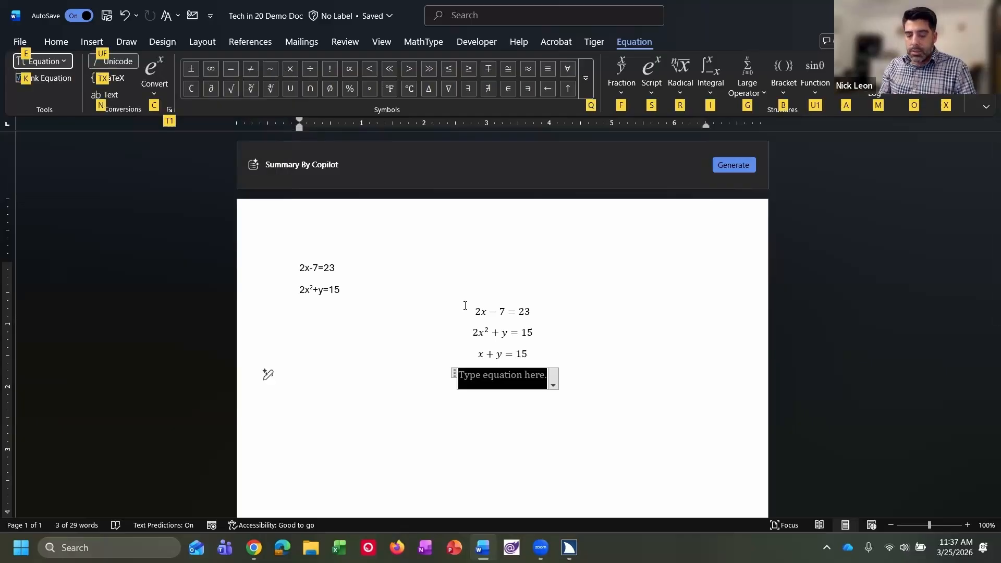
Examine the Basic Math symbol gallery and its list of symbol categories without inserting a symbol
key(q)
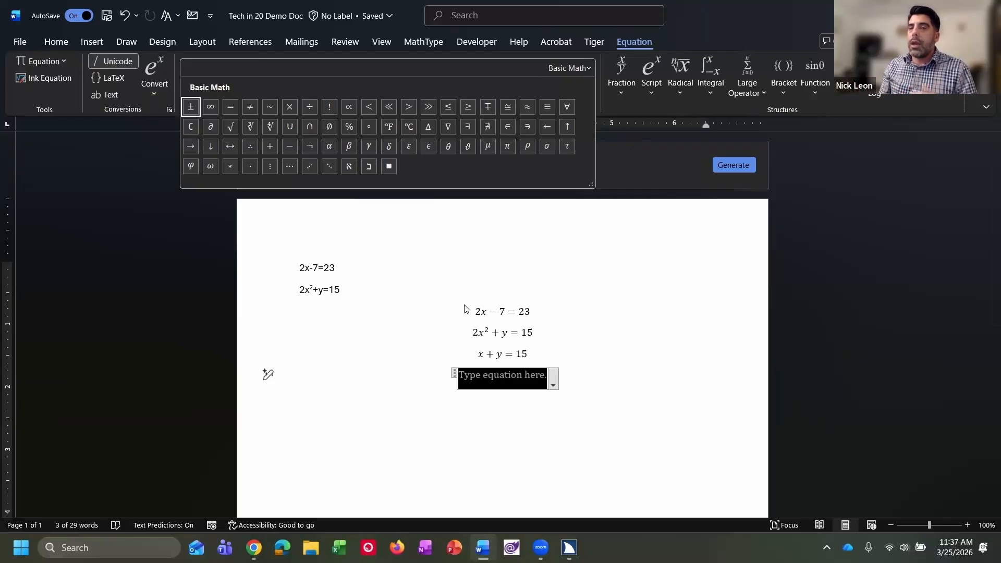
key(Right)
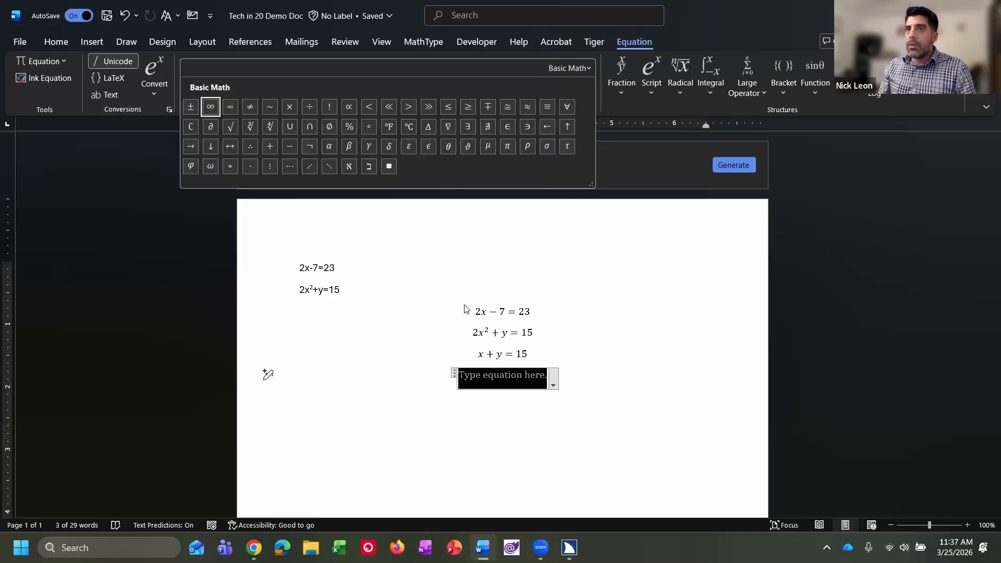
key(Up)
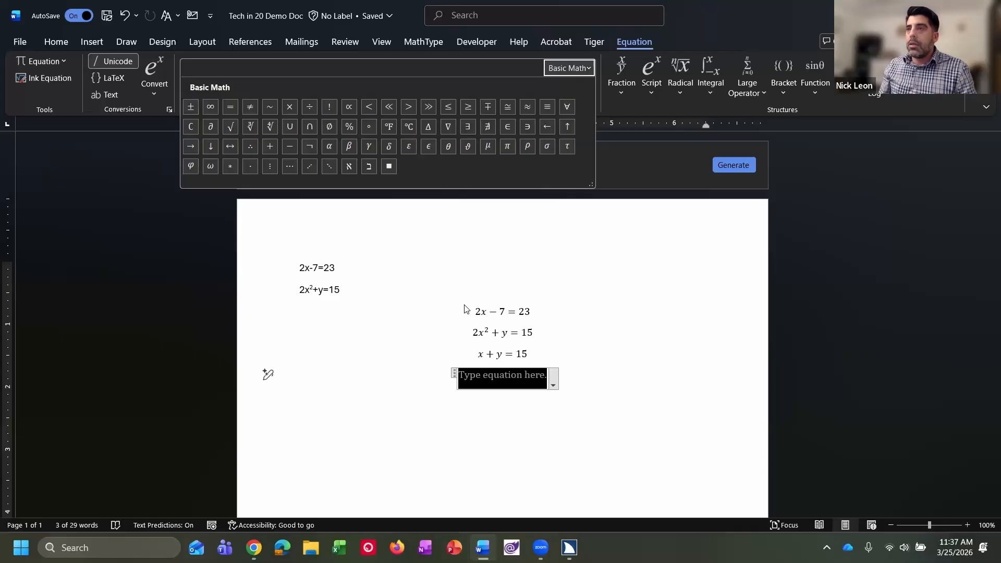
key(Down)
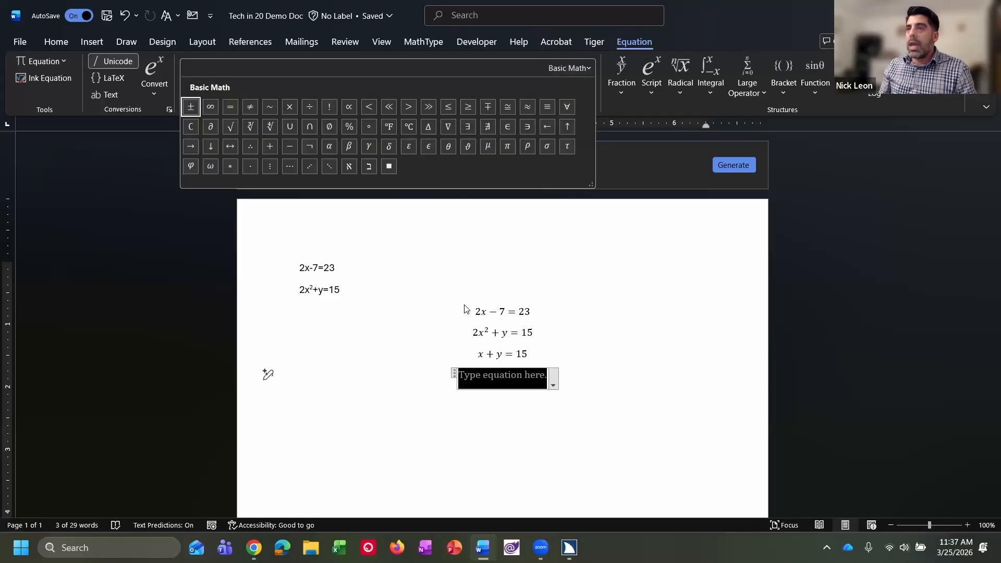
key(Up)
key(Return)
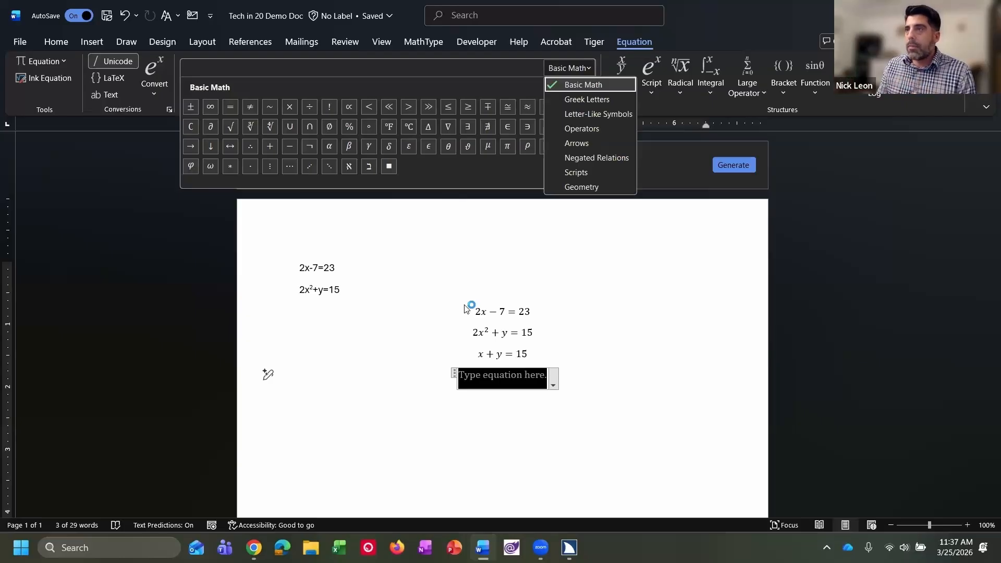
key(Escape)
key(Escape)
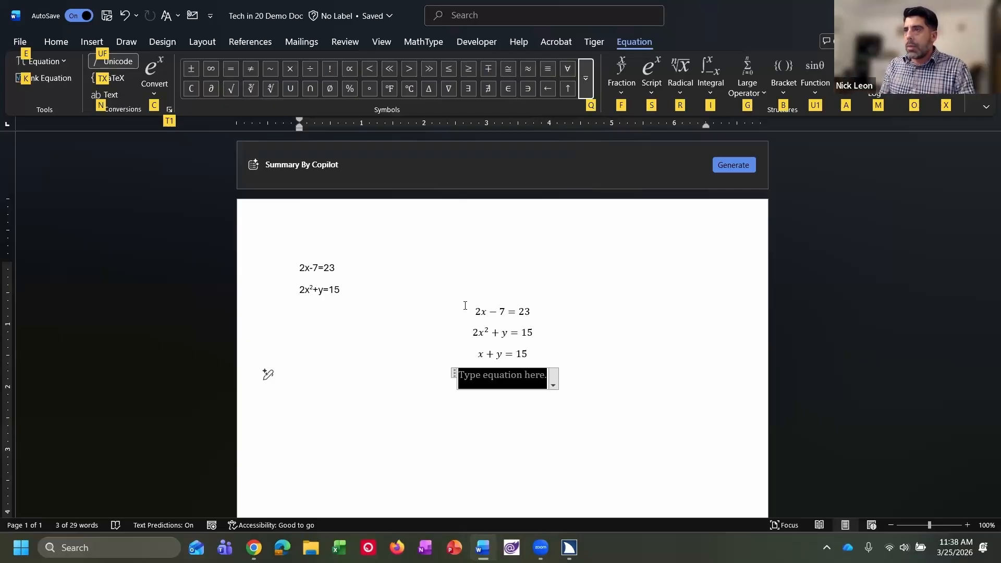
Insert a stacked fraction in the blank equation with 3 as numerator and 4 as denominator
key(f)
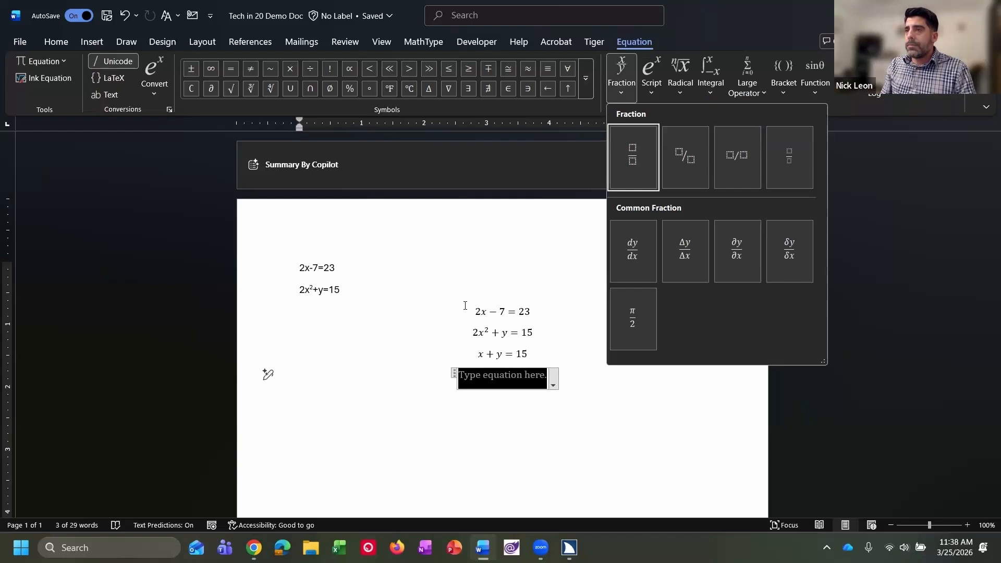
key(Return)
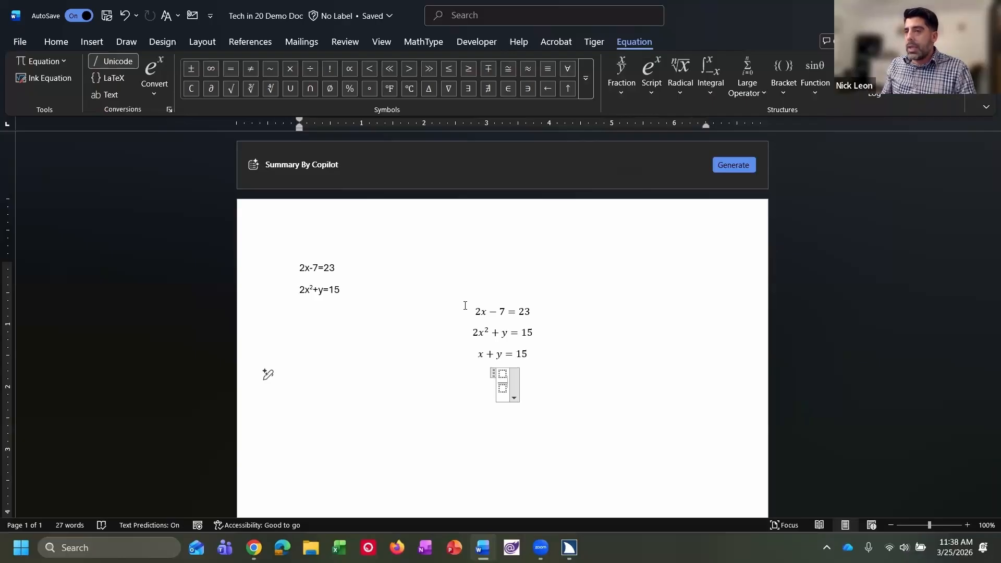
key(Up)
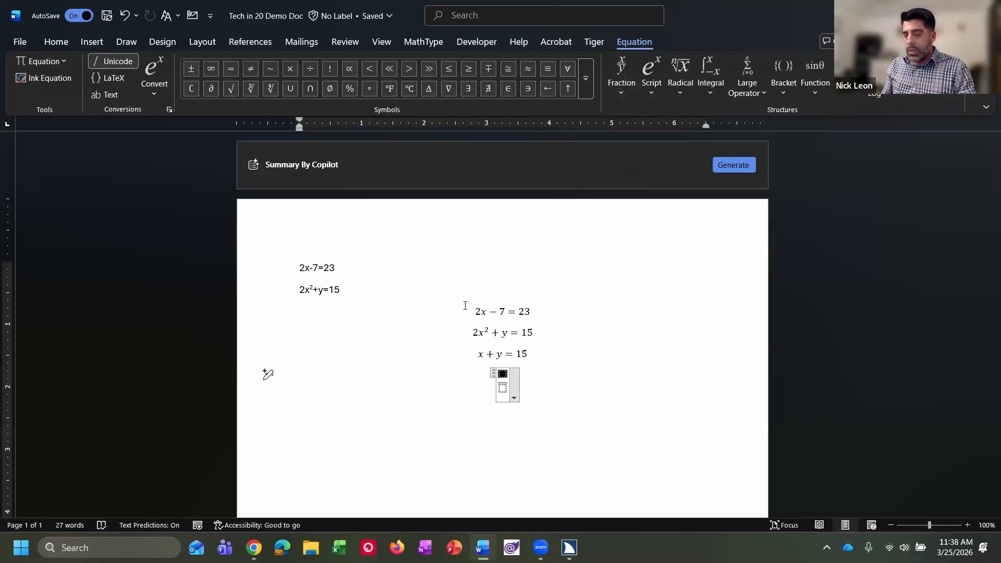
text(3)
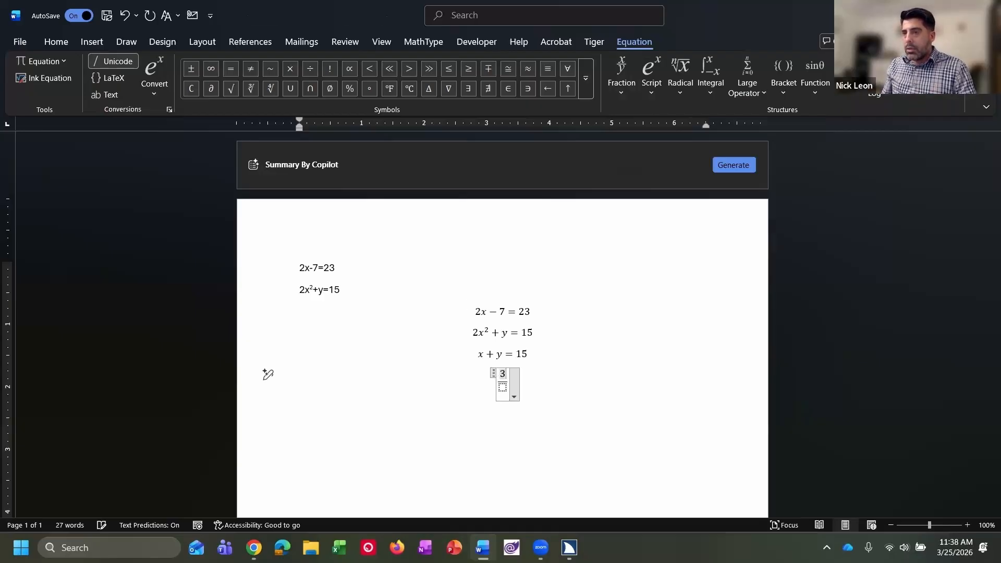
key(Down)
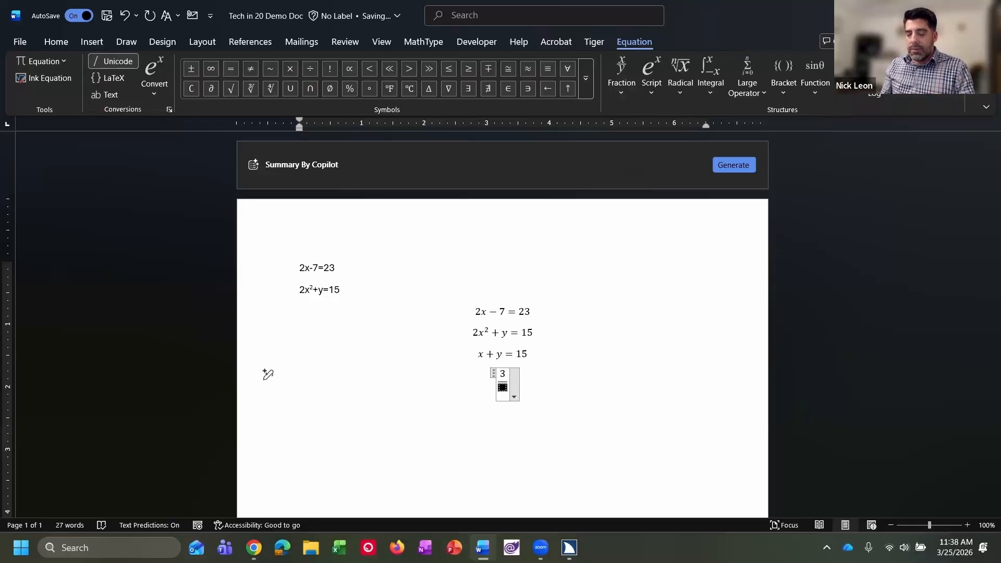
text(4)
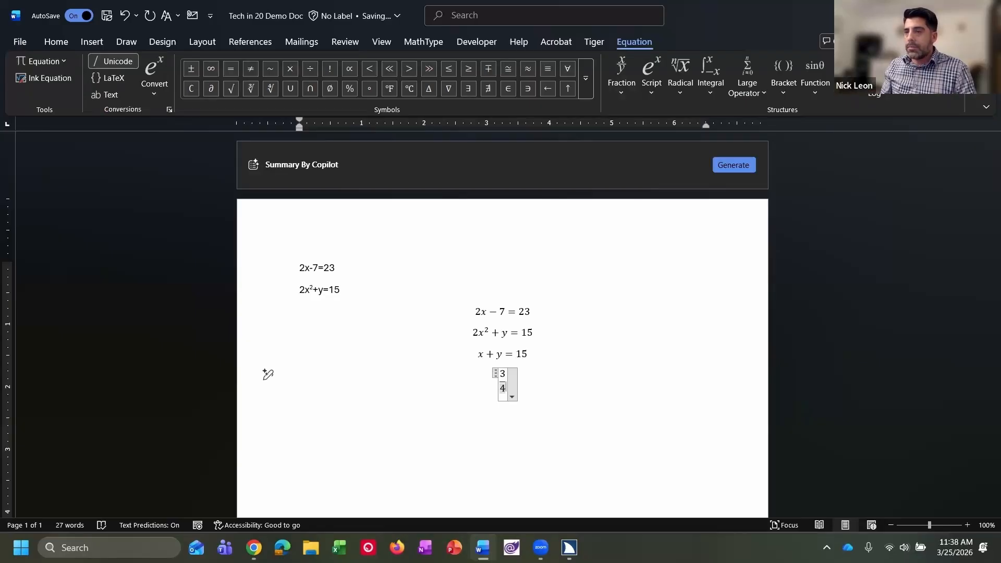
Go over the fraction's numerator and denominator and insert a line break before the 4
key(Down)
key(Up)
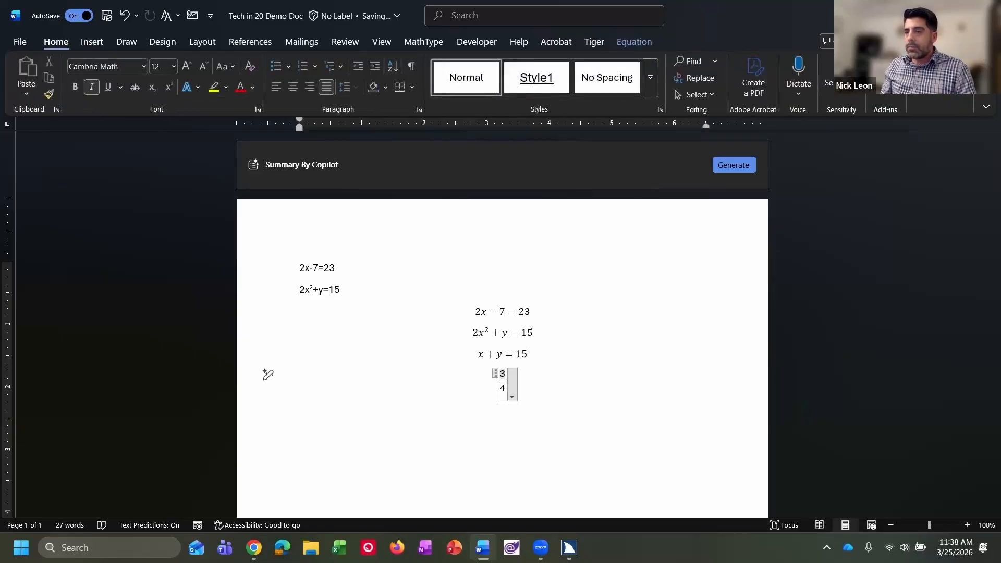
key(Down)
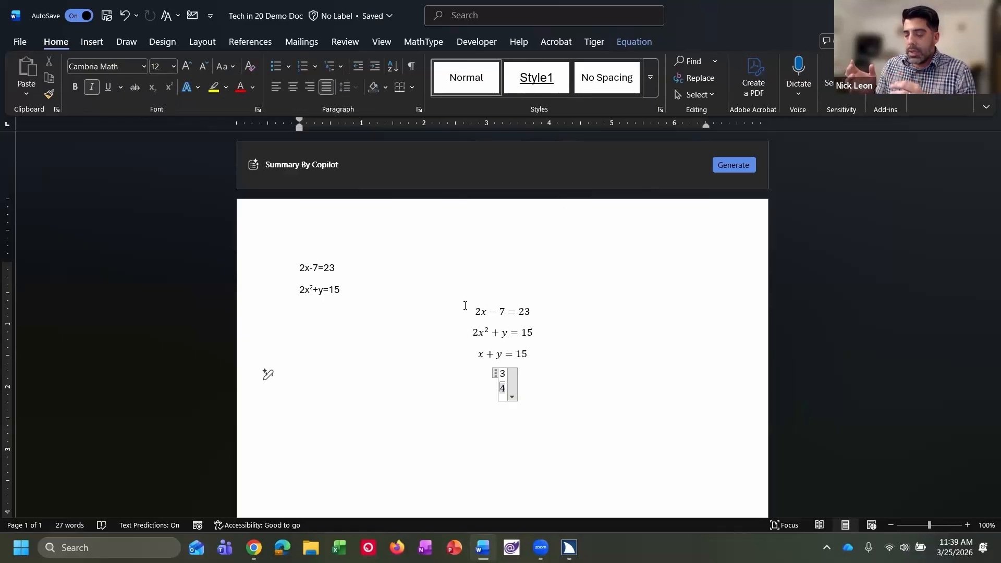
key(Return)
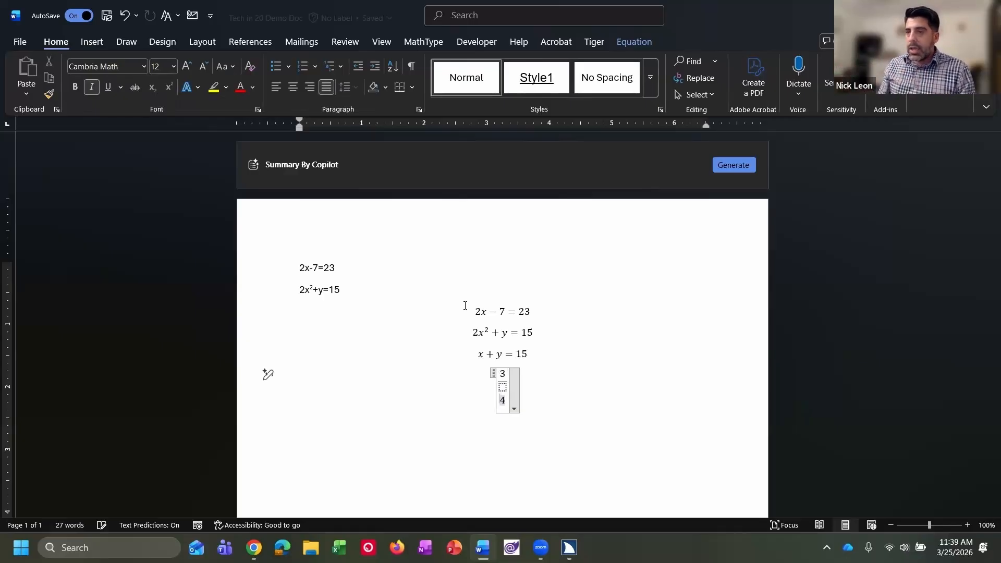
Undo the line break before the 4 and add three empty lines below the 3/4 fraction within the same equation
key(ctrl+z)
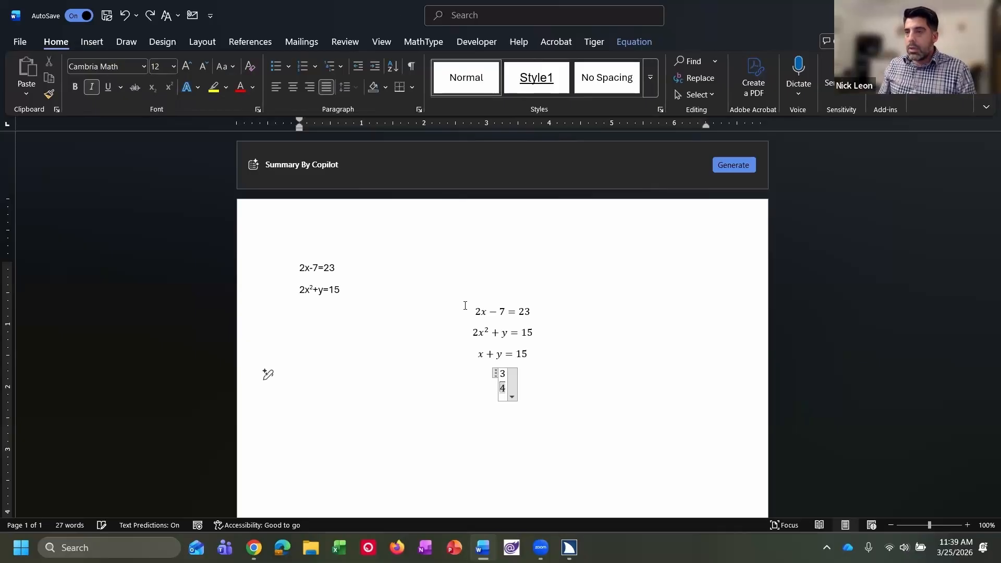
key(Down)
key(Return)
key(Return)
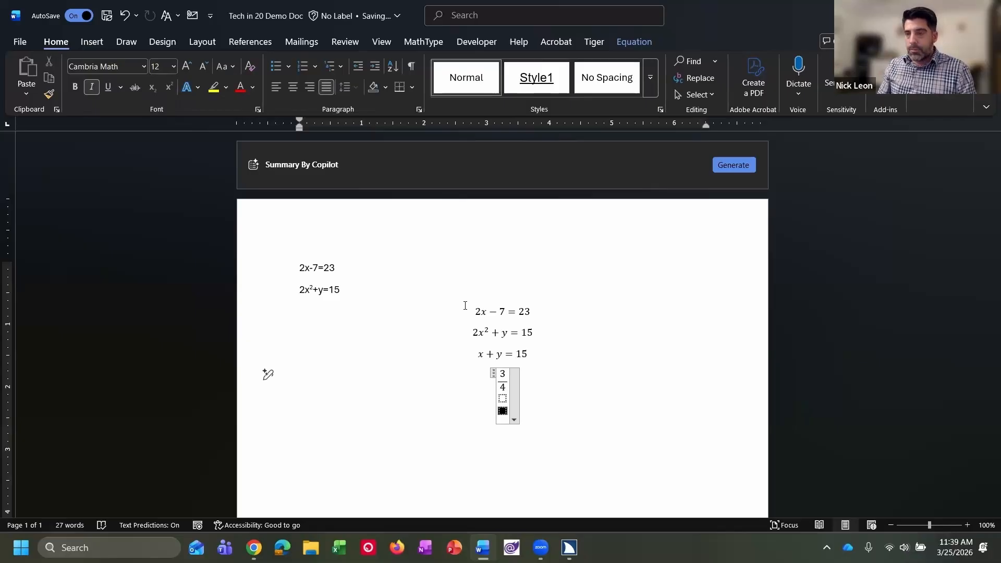
key(Return)
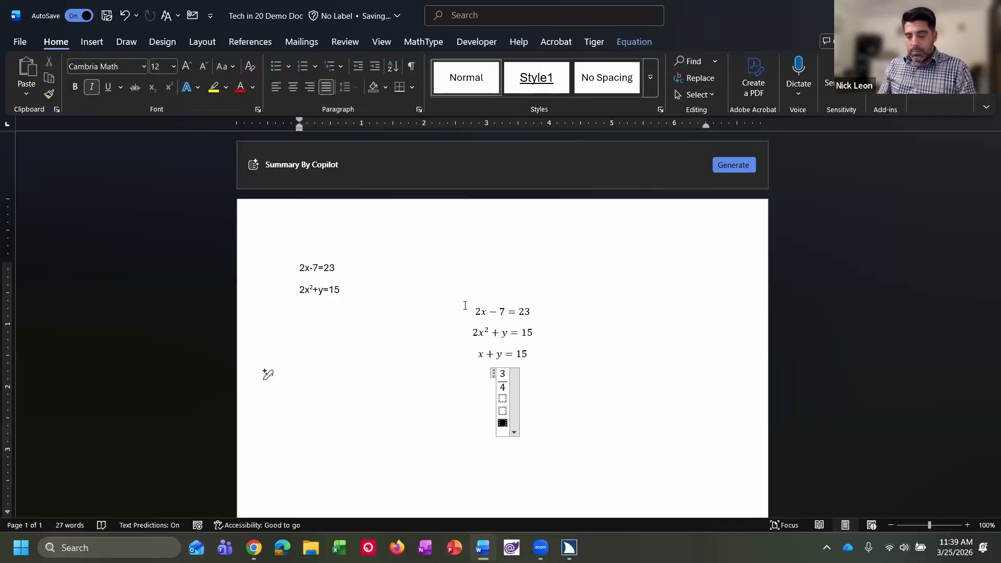
Place the cursor in the empty paragraph directly below the 3/4 fraction equation
key(ctrl+a)
key(ctrl+End)
key(Up)
key(Up)
key(Up)
key(Up)
key(Up)
key(Up)
key(Up)
key(Up)
key(Up)
key(Up)
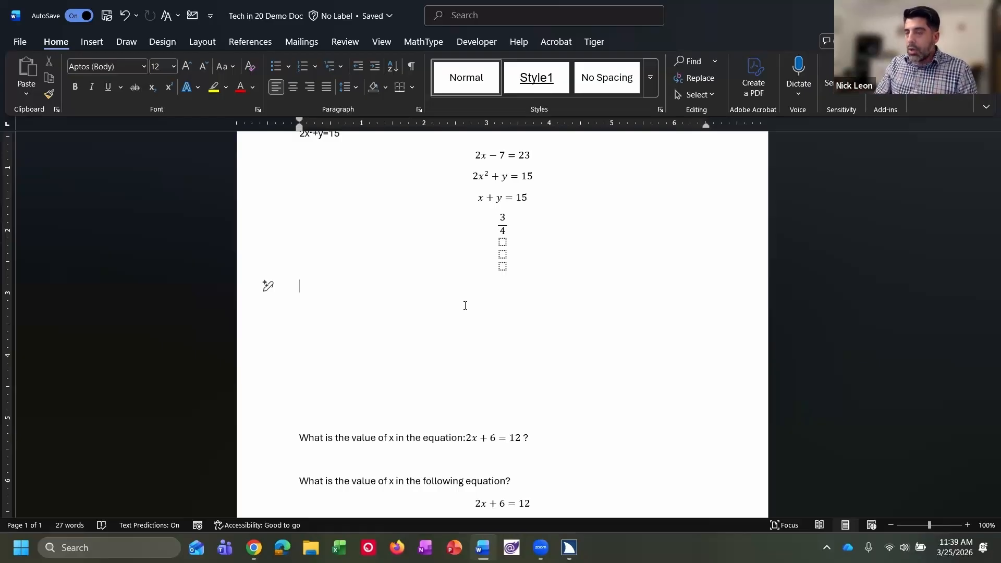
key(alt+equal)
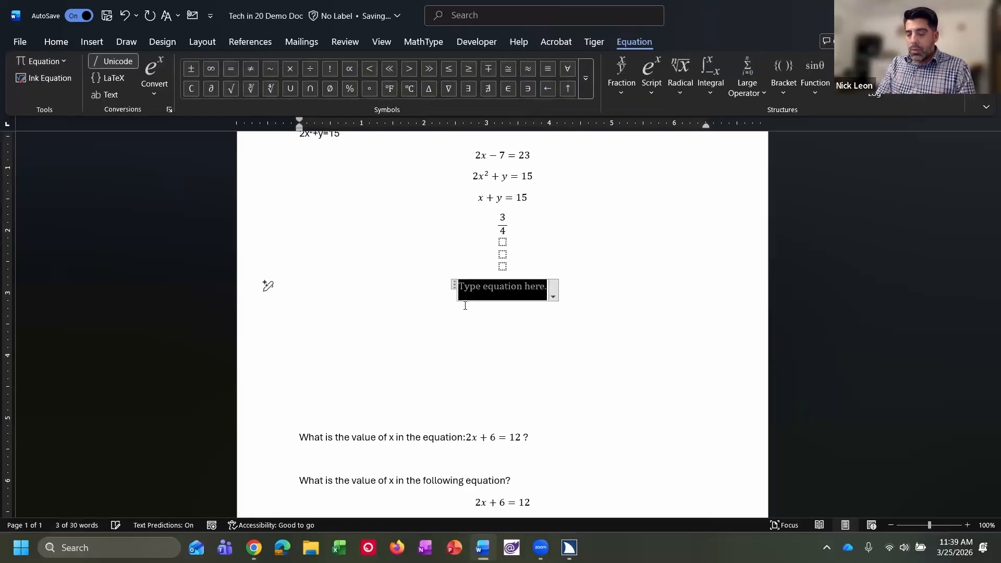
text(3/)
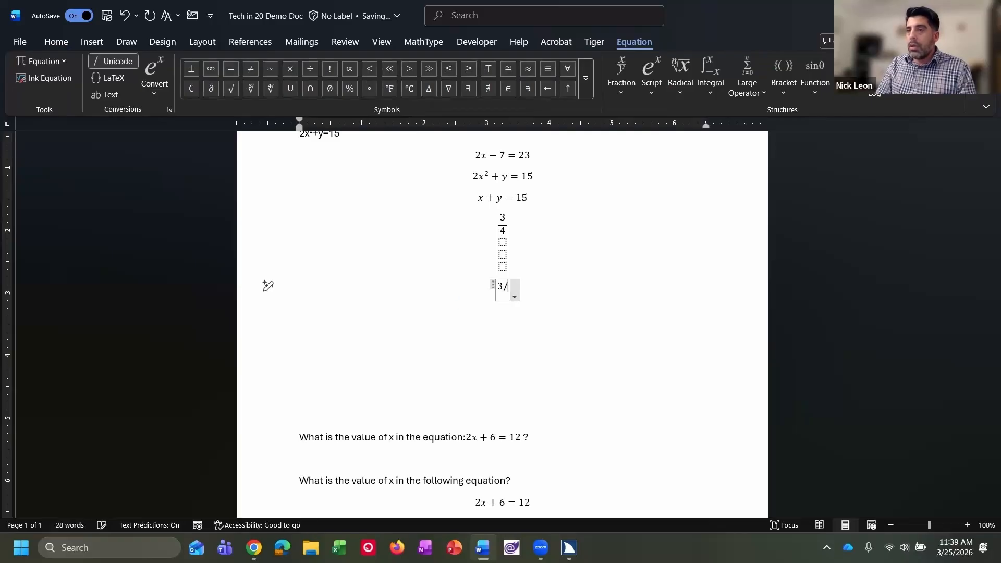
key(BackSpace)
key(BackSpace)
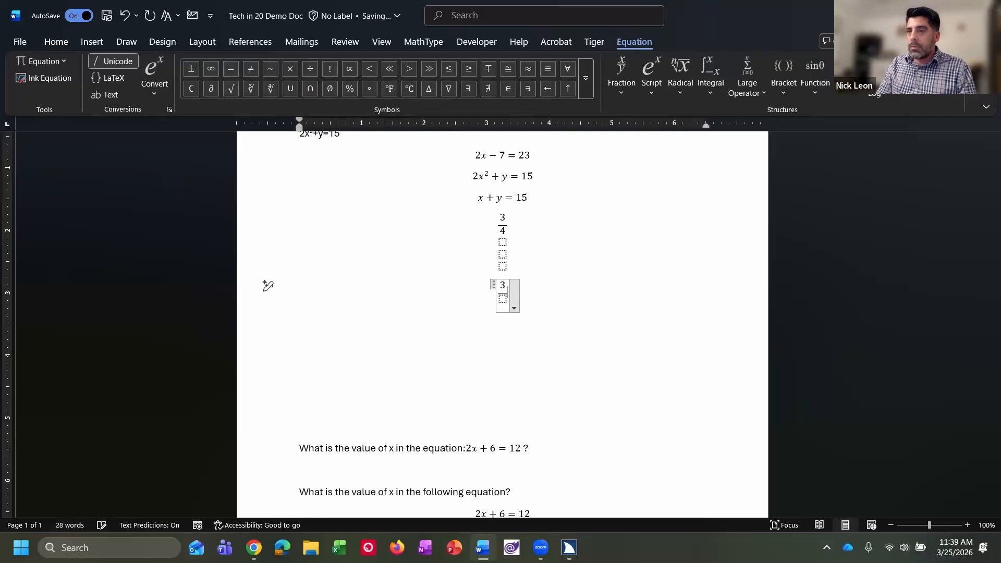
key(Delete)
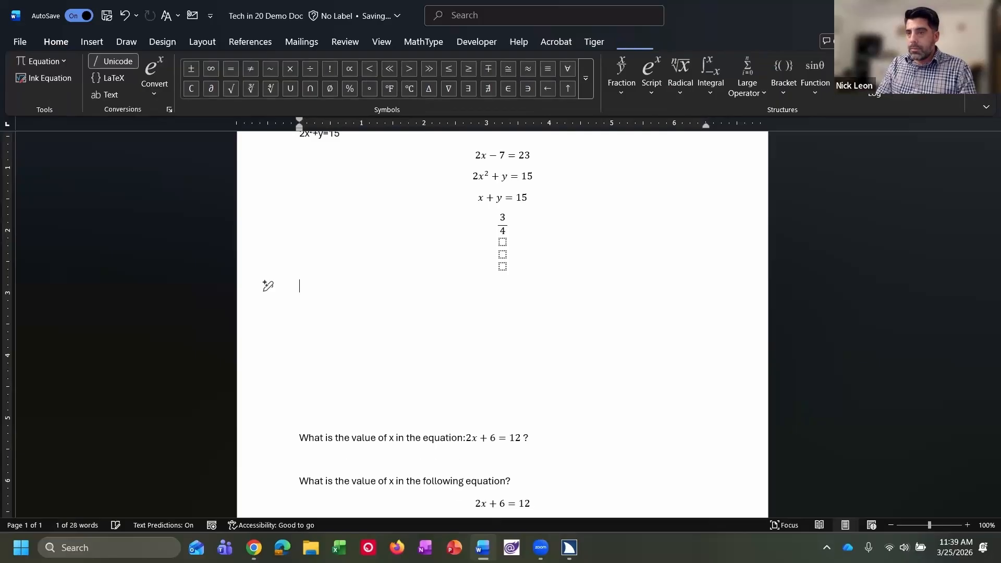
Insert a new equation in the empty paragraph and build 3/4 in it as a stacked fraction using linear typed notation
key(alt+equal)
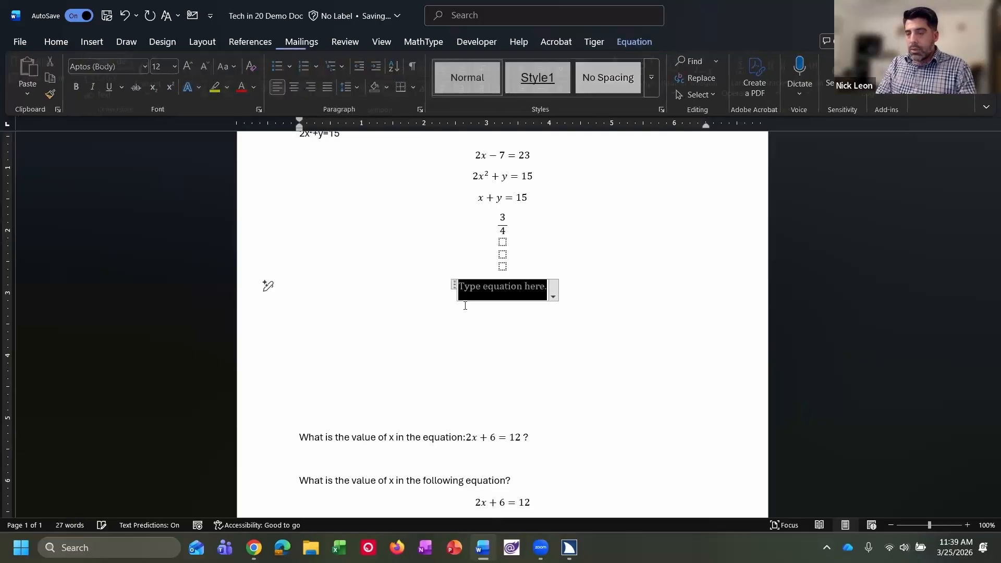
text(3/4)
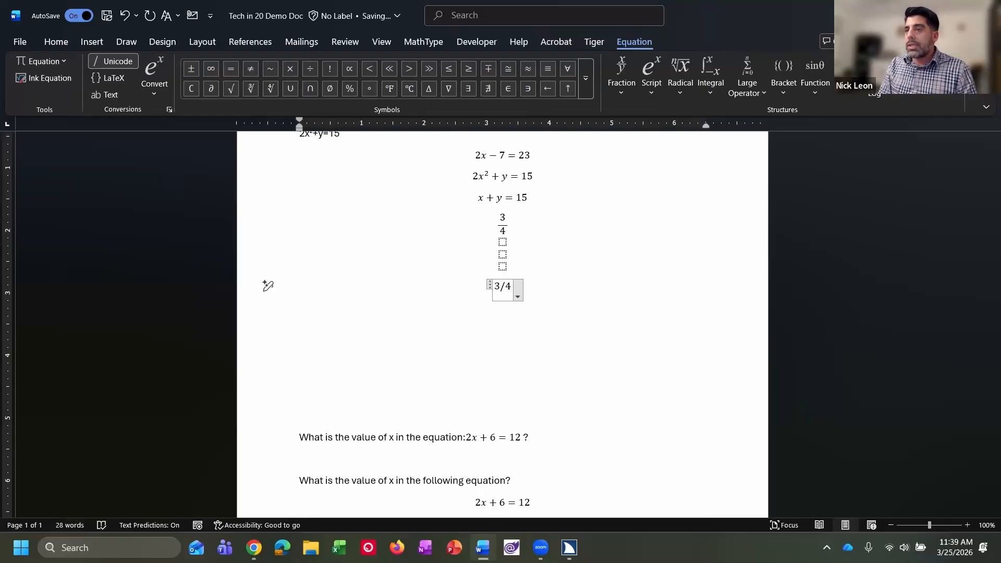
key(space)
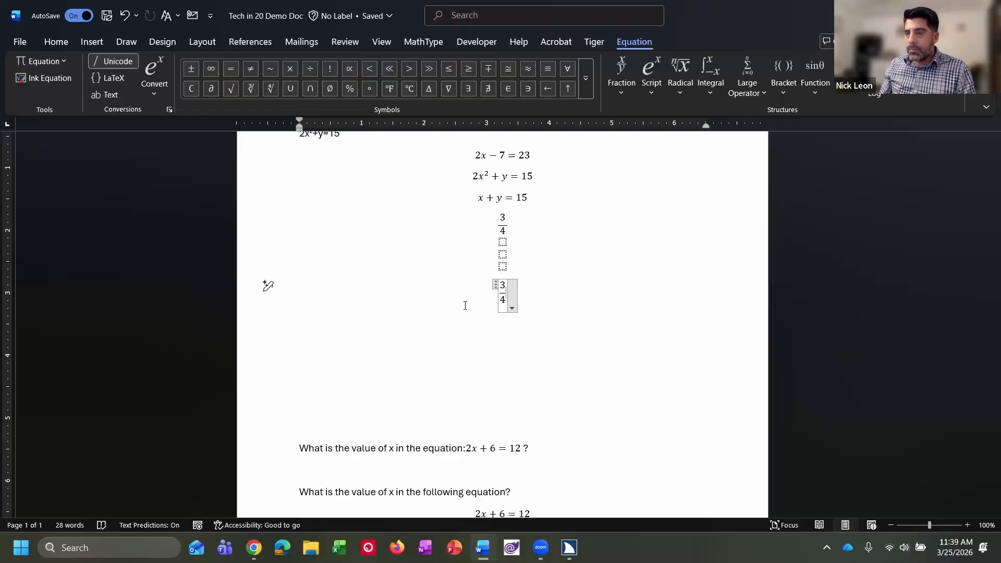
Go over the numerator and denominator of the newly built 3/4 fraction and its end position
key(Down)
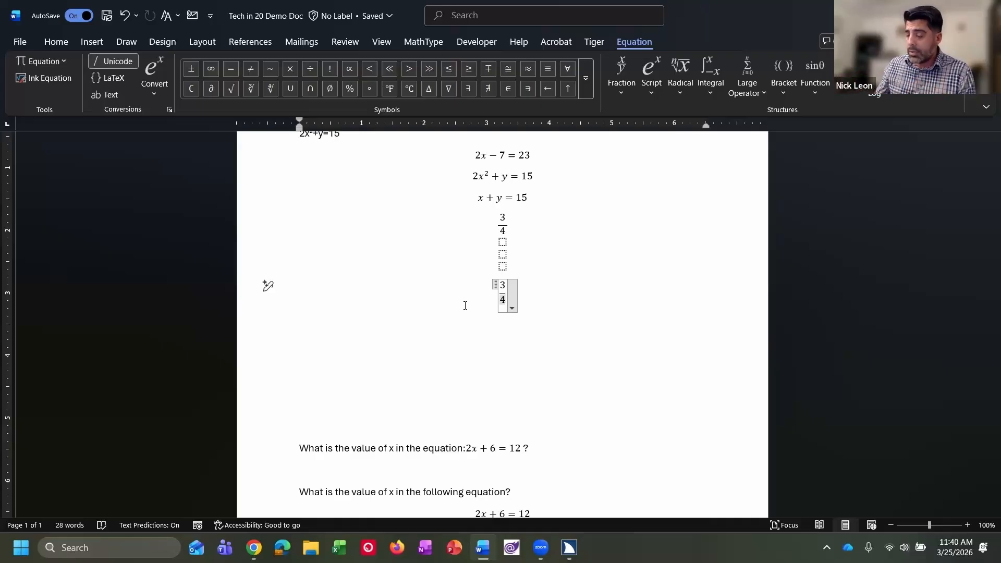
key(Up)
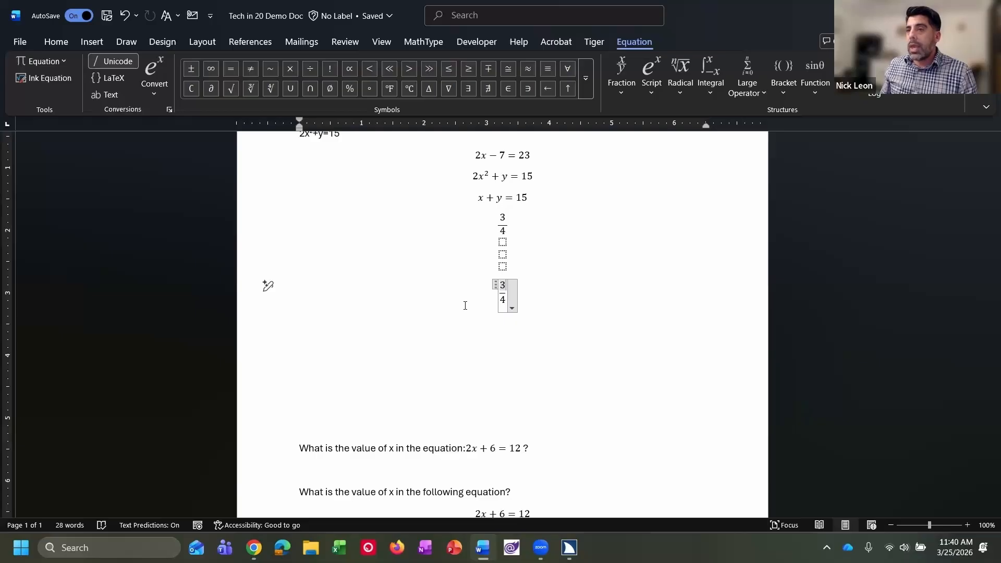
key(End)
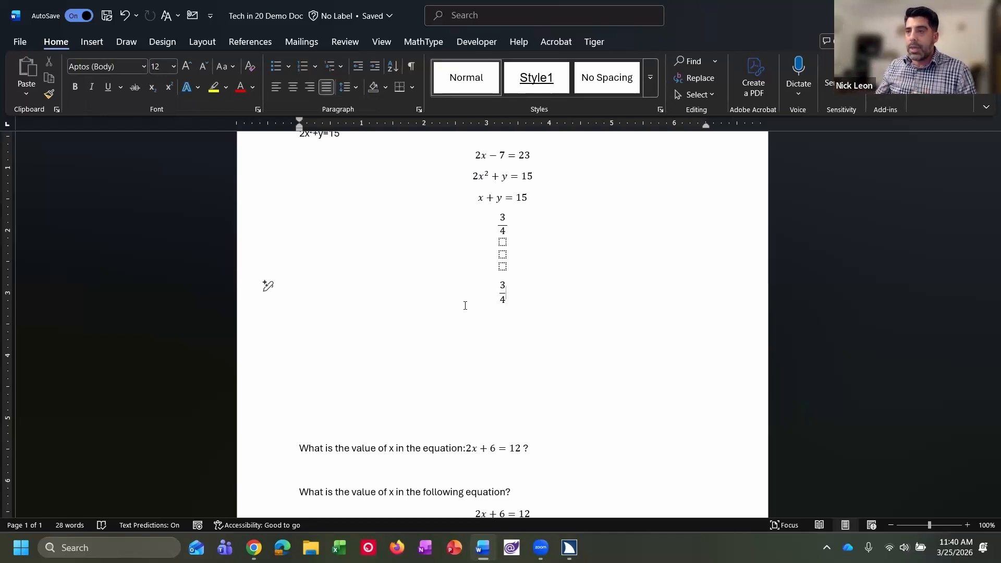
key(Up)
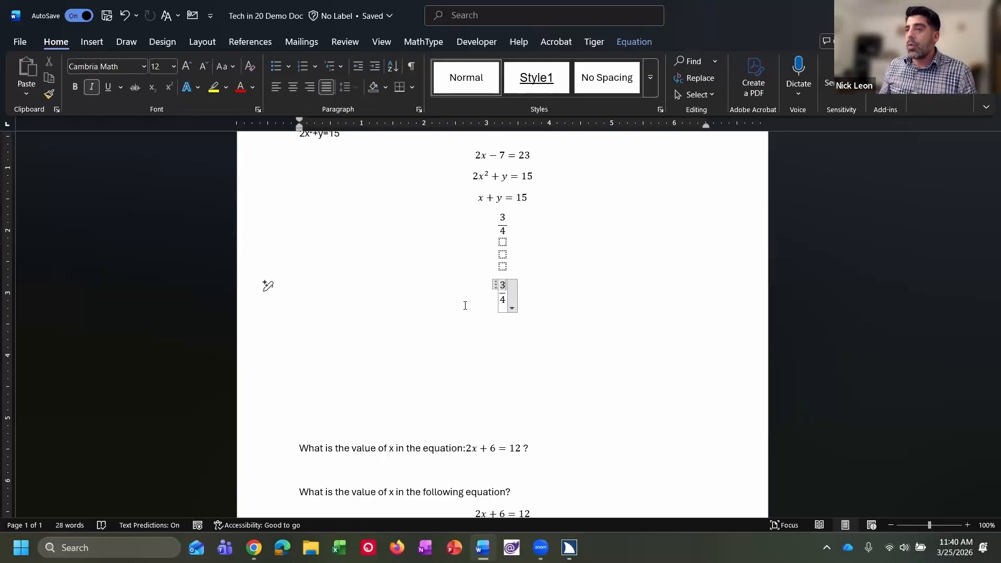
key(Down)
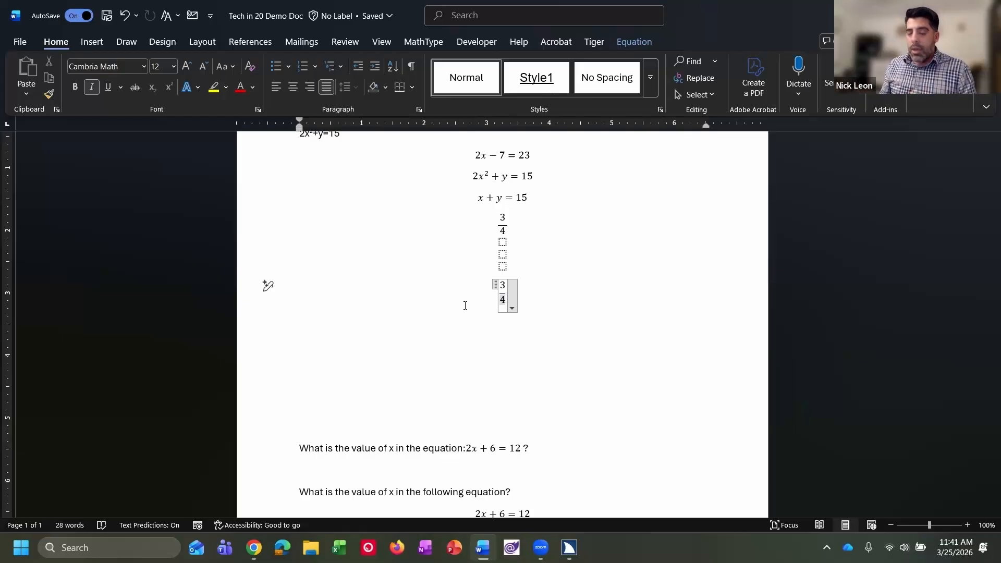
key(Up)
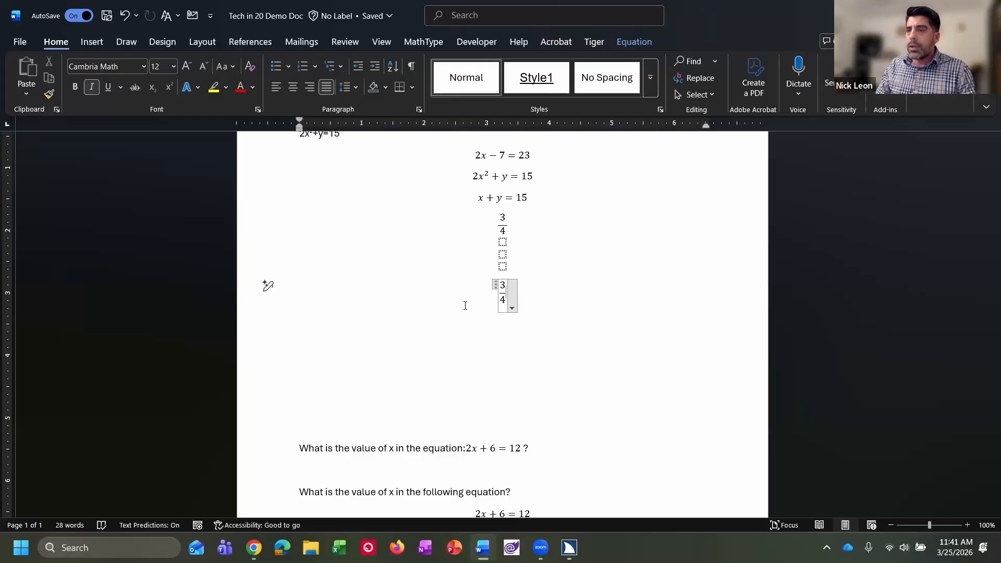
Extend the equation after the 3/4 fraction with + x², building the exponent from caret notation
text(+x)
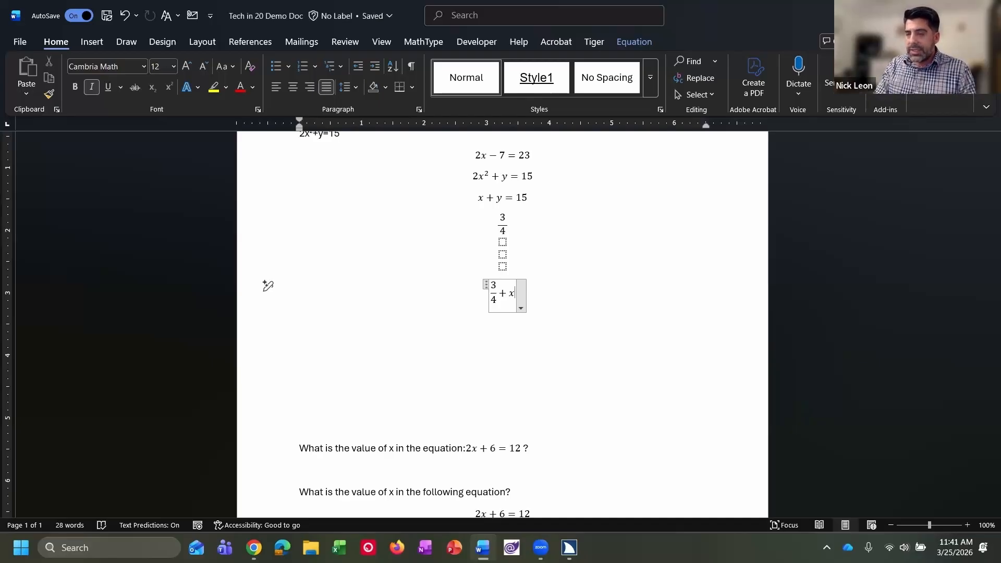
text(^2)
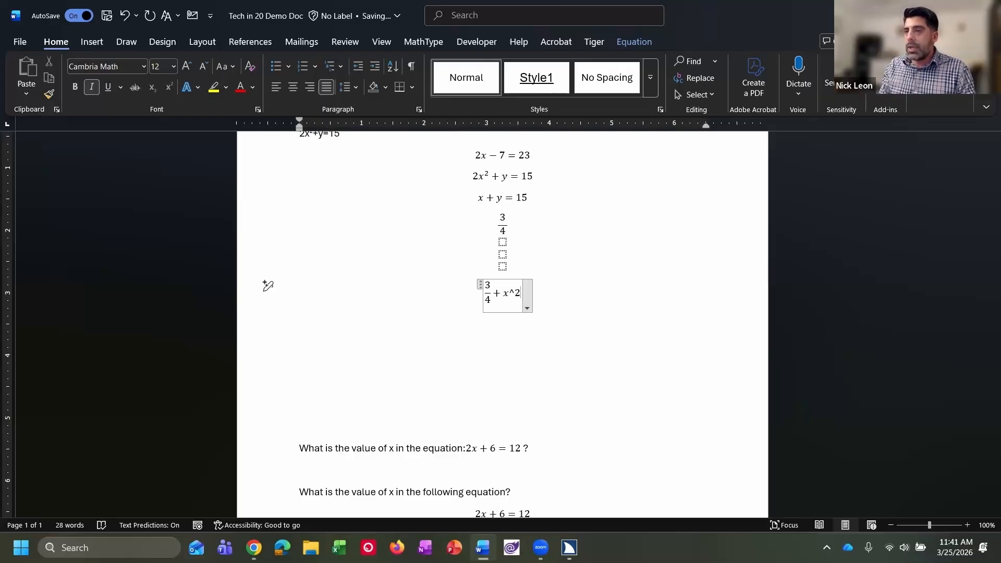
key(space)
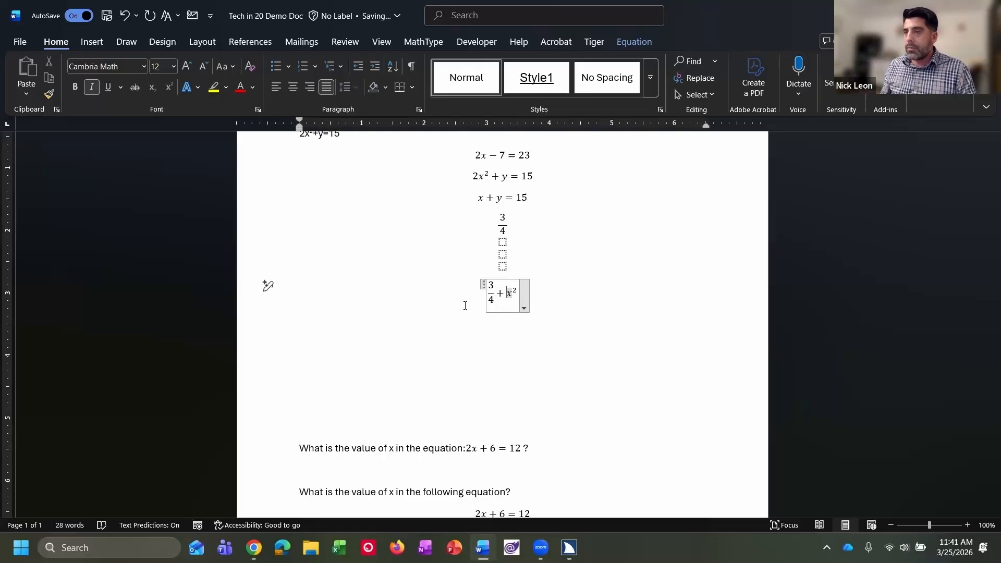
click(466, 306)
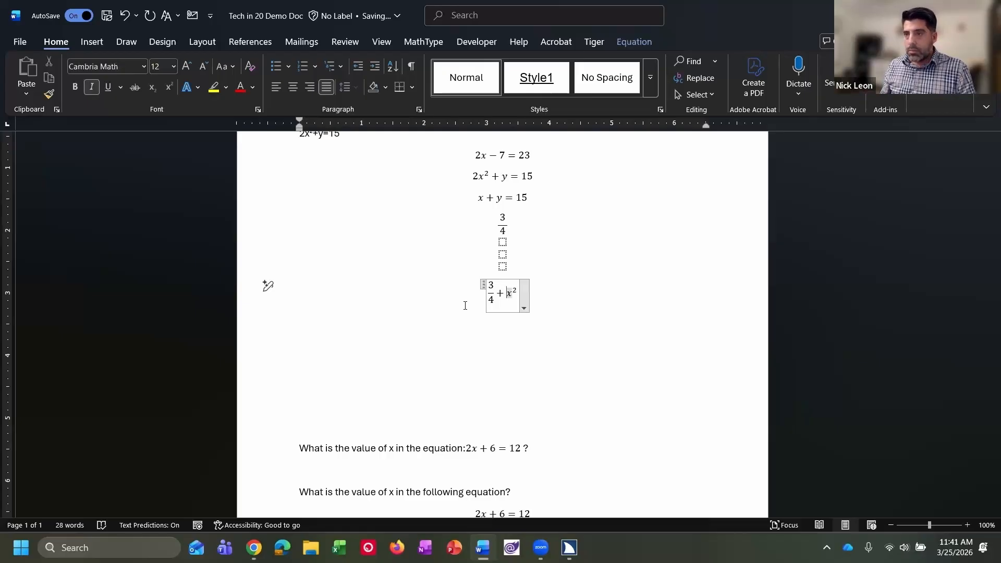
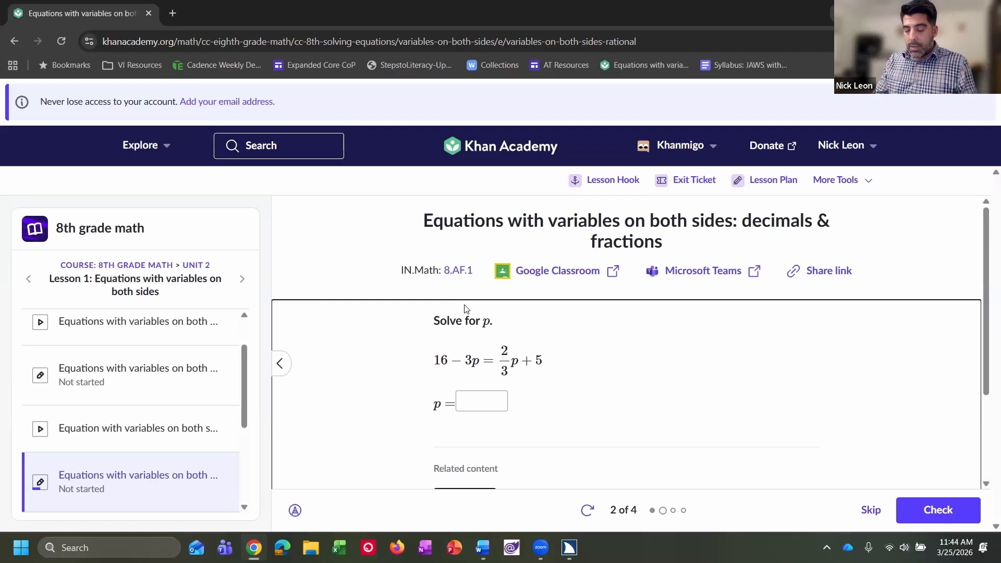
key(shift+Tab)
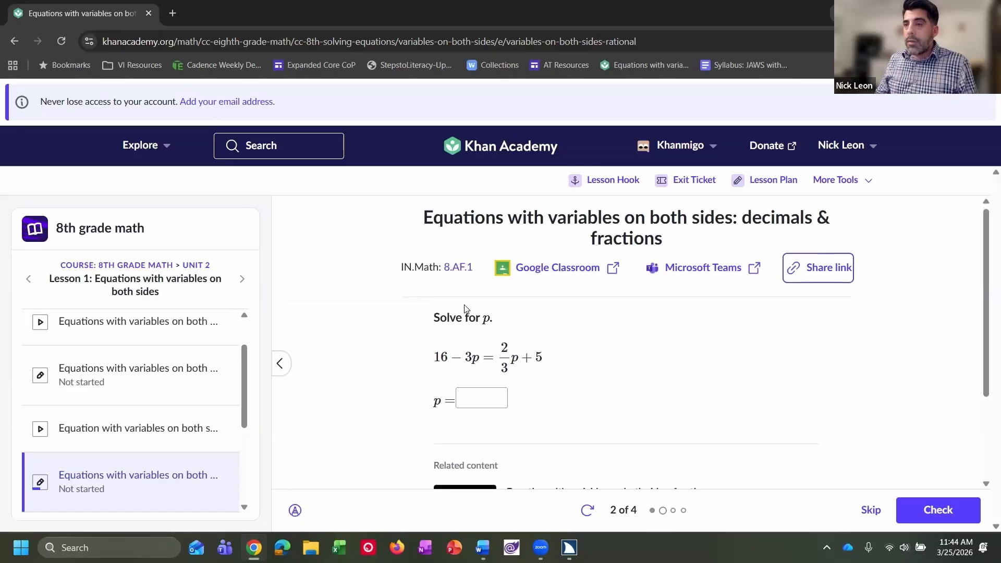
key(Down)
key(Tab)
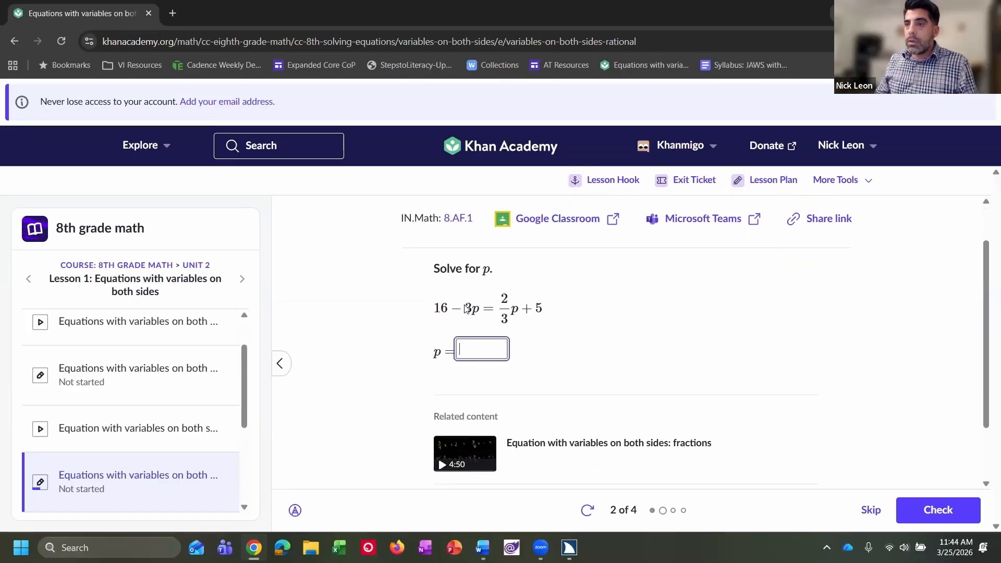
key(alt+Tab)
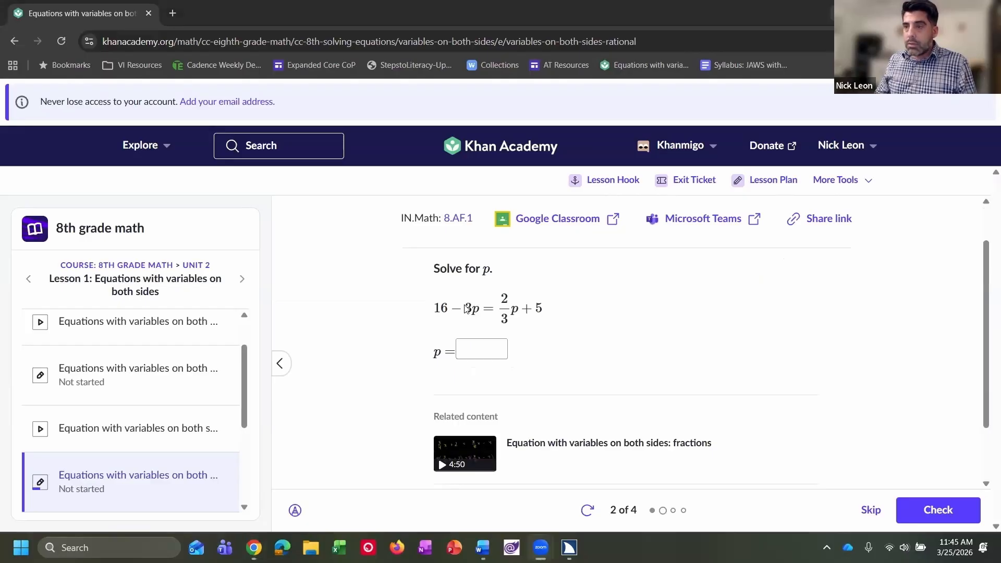
key(alt+Tab)
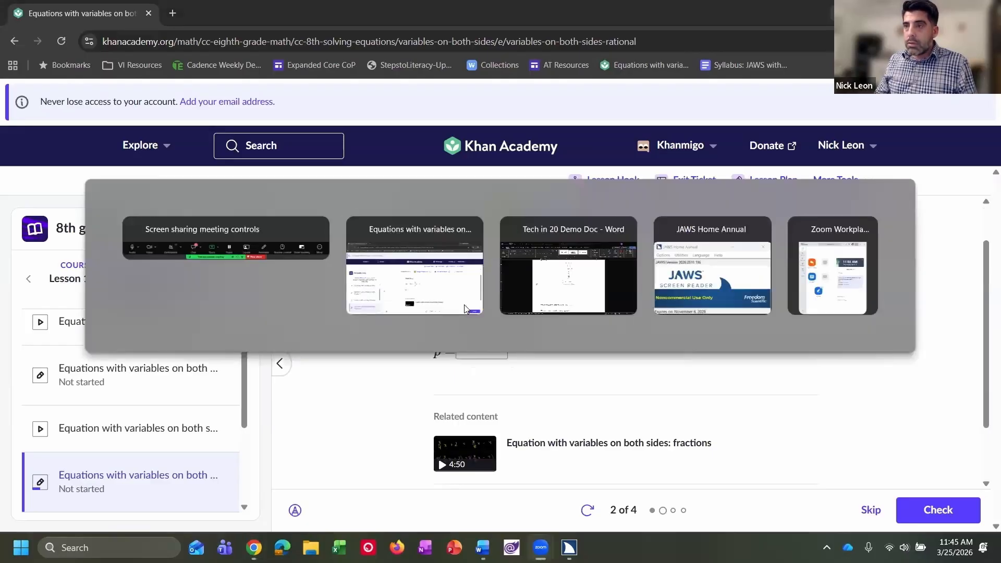
key(Tab)
key(shift+Tab)
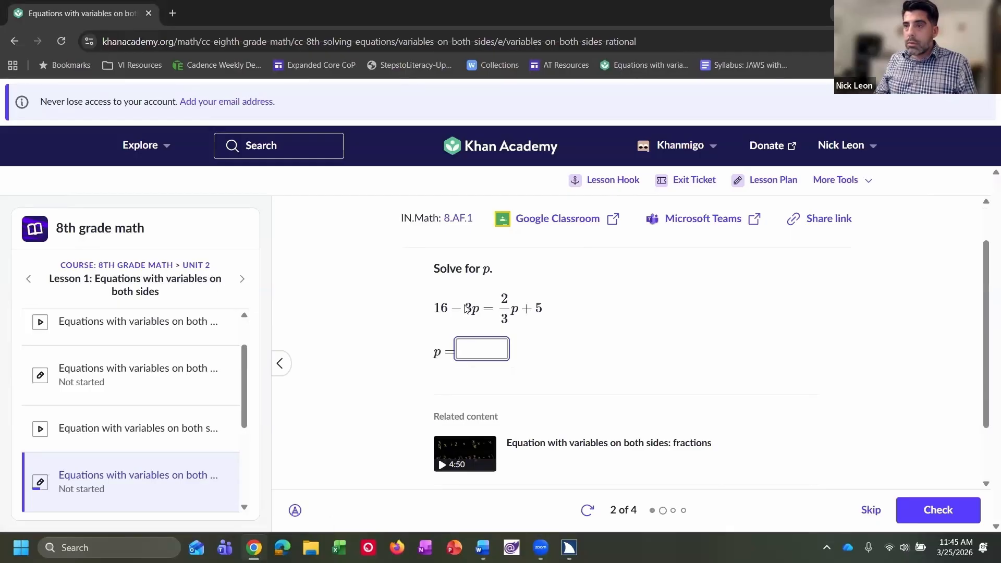
key(shift+Tab)
scroll(467, 309, down, 1)
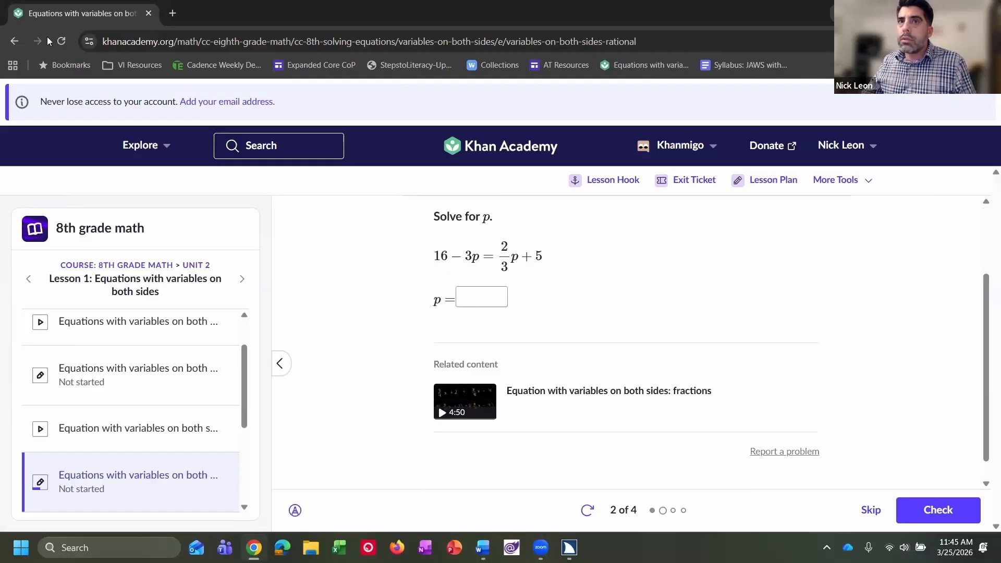
click(61, 41)
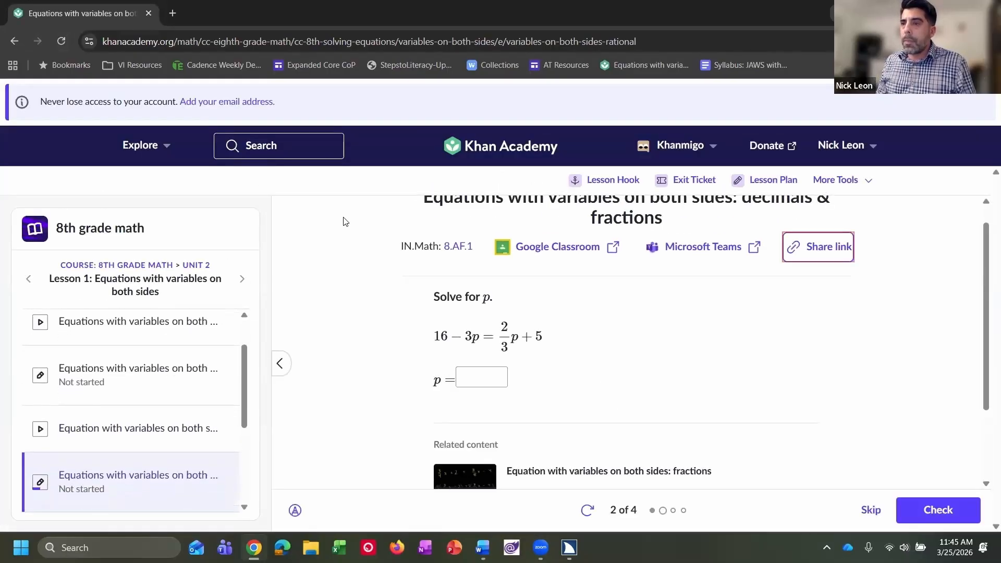
Read down the "Solve for p" exercise to the equation 16 − 3p = 2/3 p + 5 and open it in Math Viewer
key(Down)
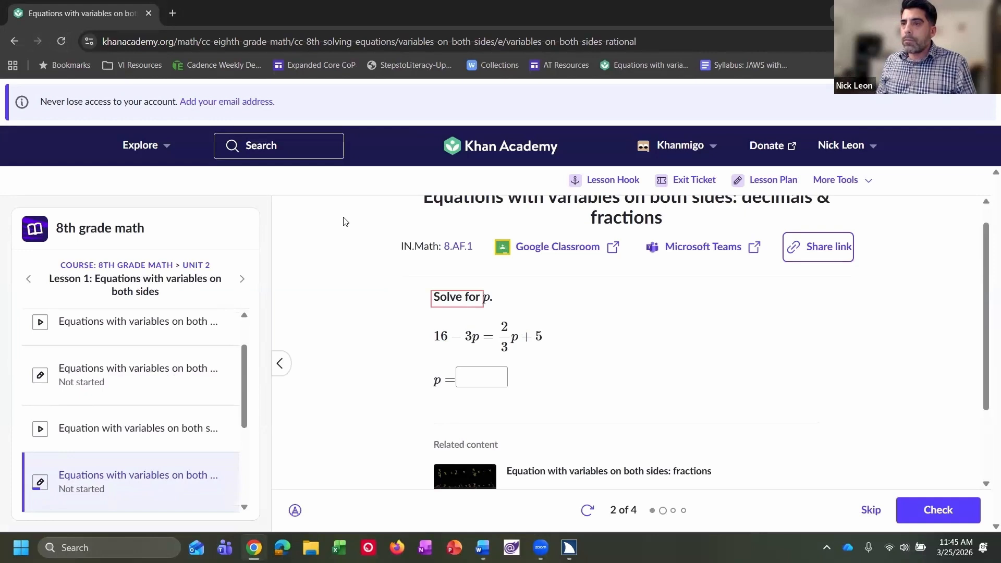
key(Down)
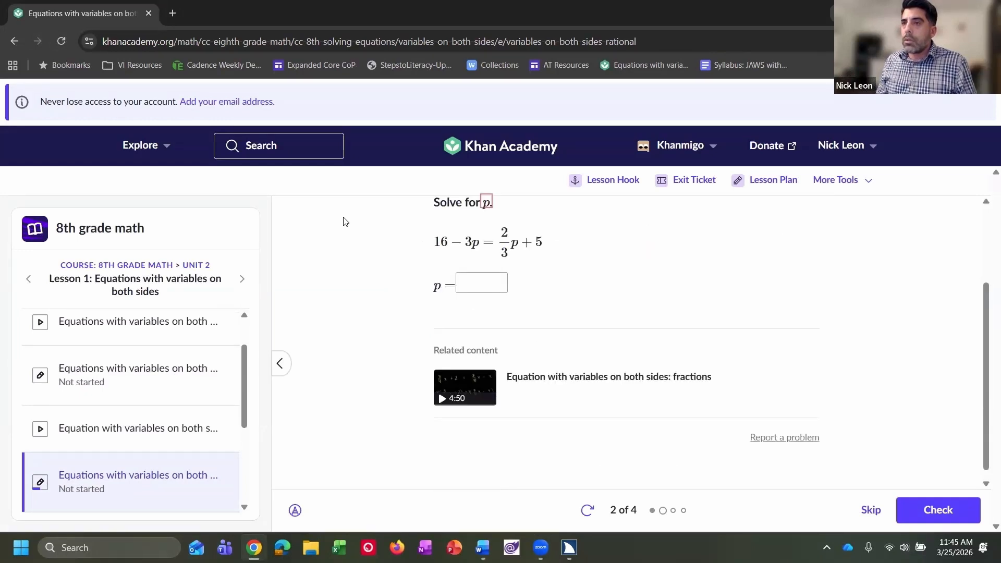
key(Down)
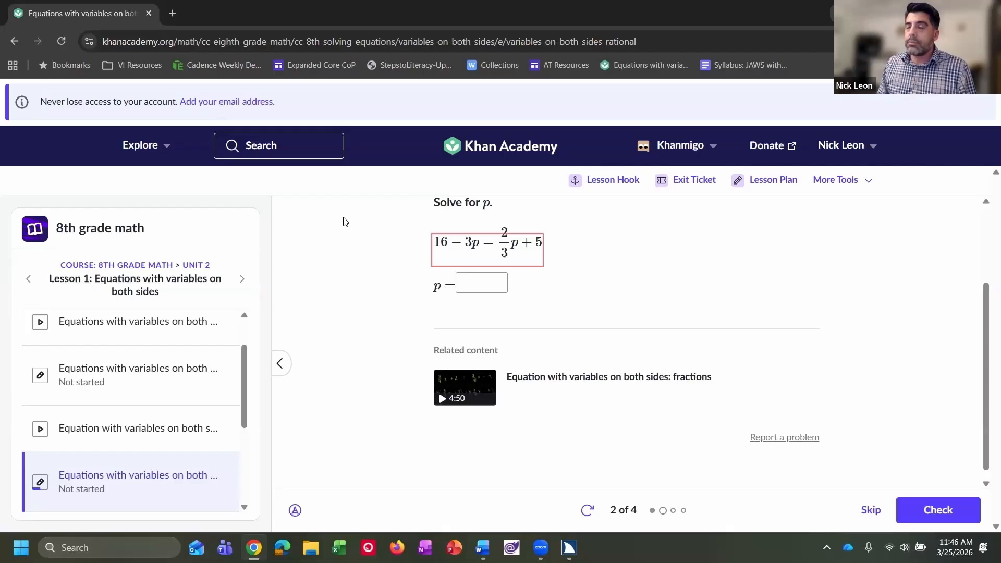
key(Return)
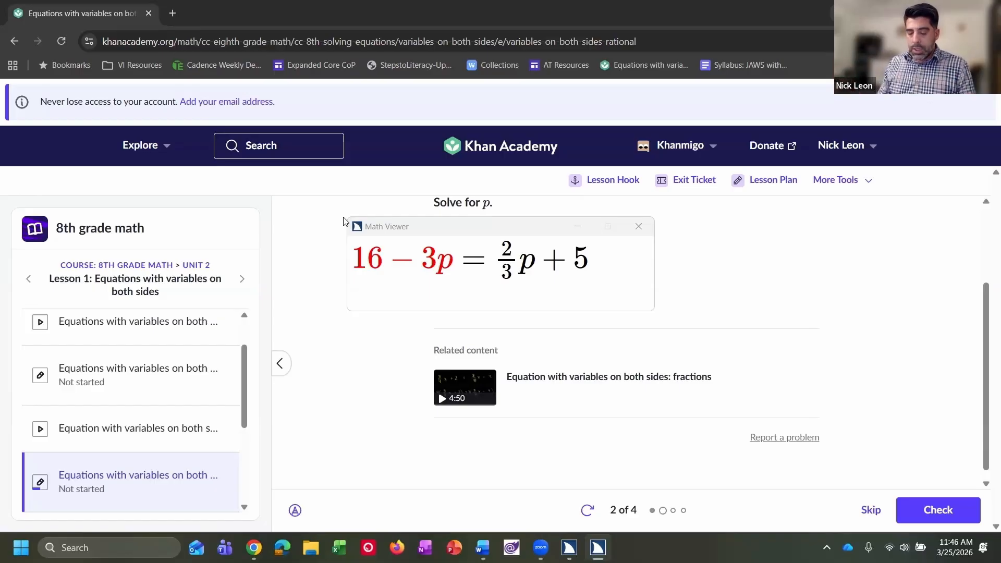
Switch to the Tech in 20 Demo Doc in Word
key(alt+Tab)
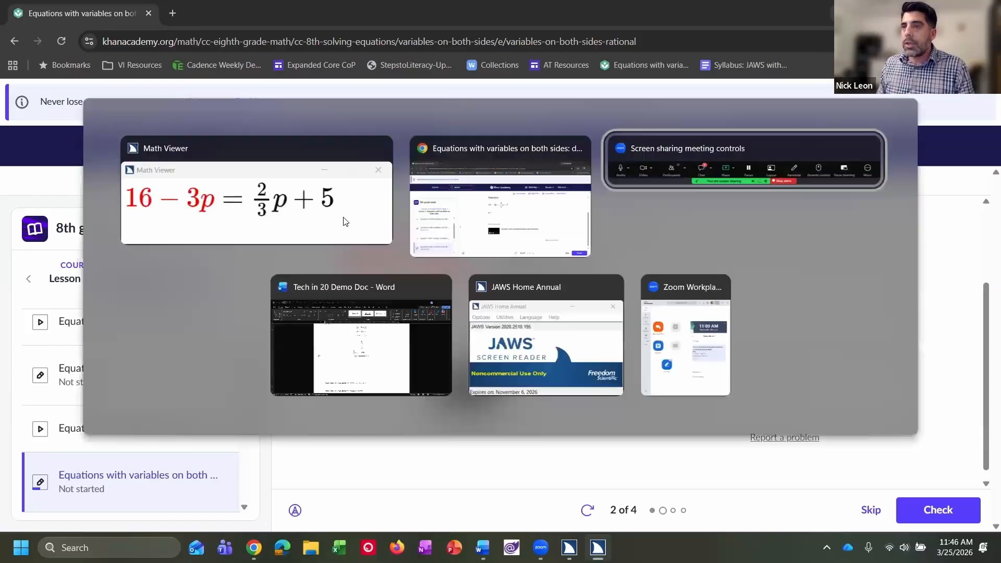
key(alt+Tab)
key(alt+Tab)
key(alt+Tab)
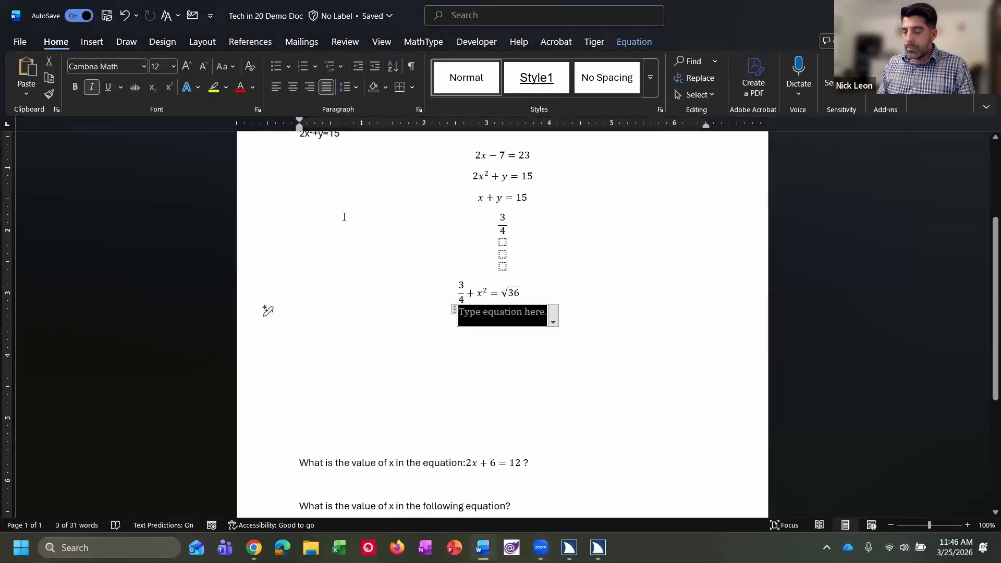
Undo the empty equation placeholder below 3/4 + x² = √36 and paste 16 − 3p = 2/3 p + 5 there as an OMML equation
key(ctrl+z)
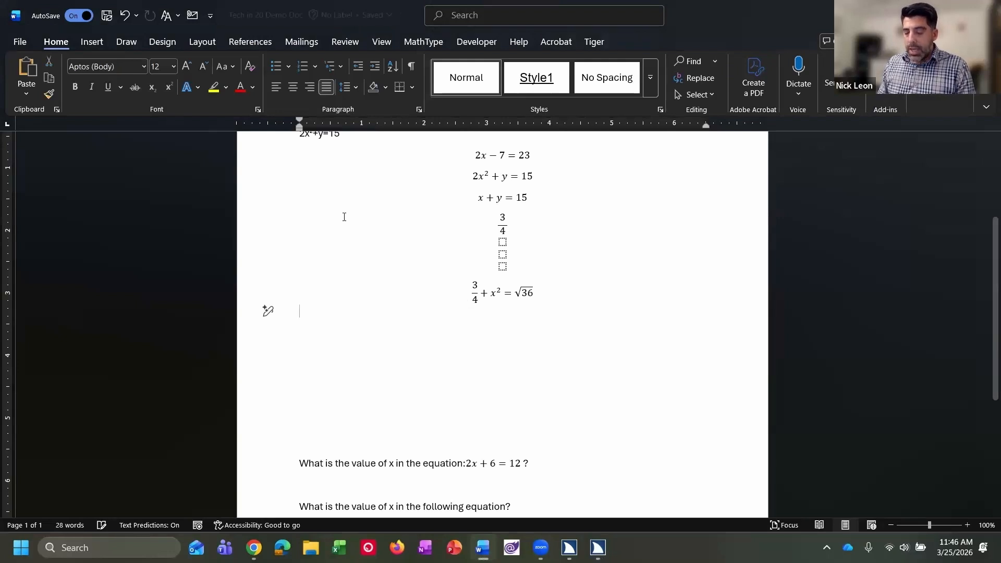
key(ctrl+v)
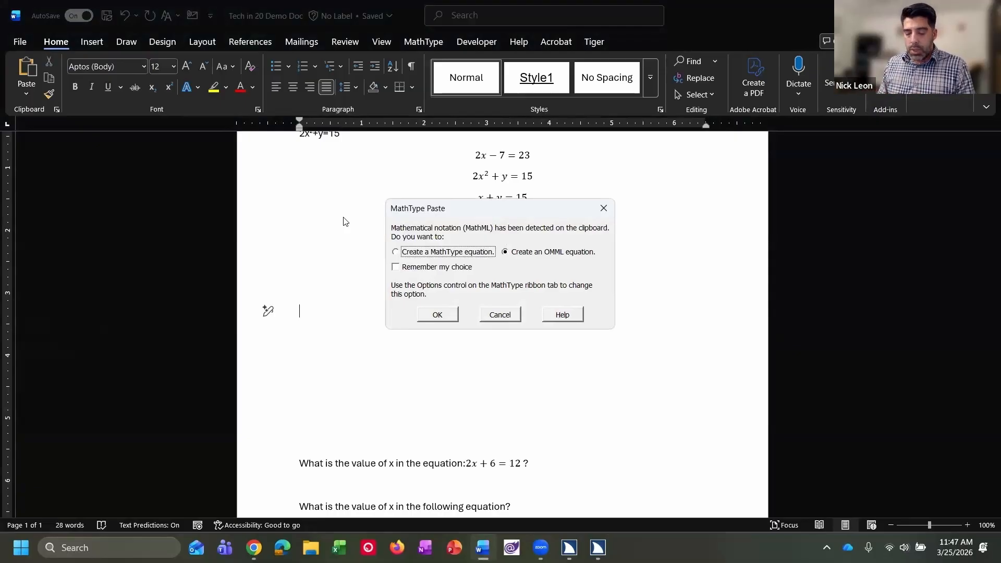
key(Tab)
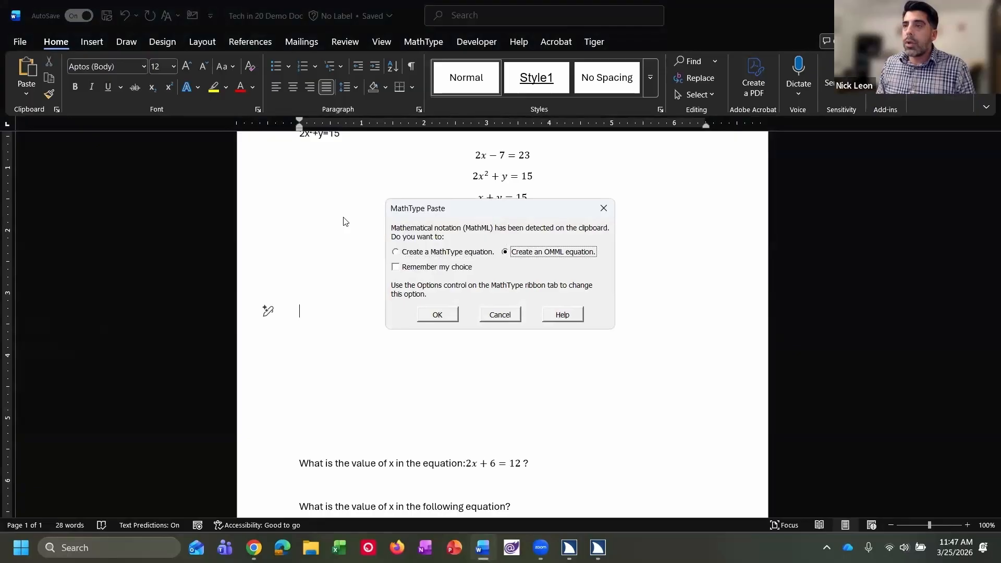
key(Tab)
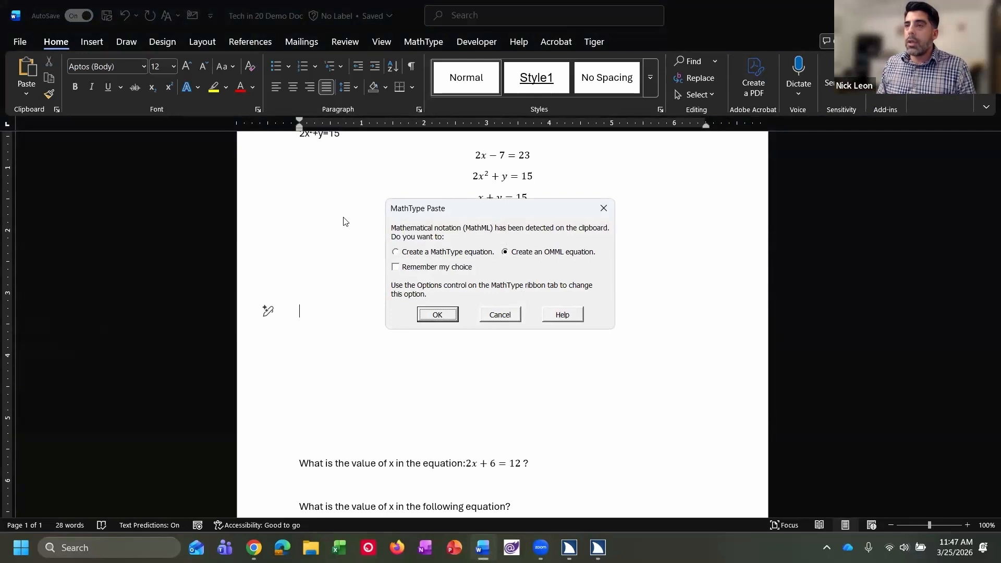
key(Return)
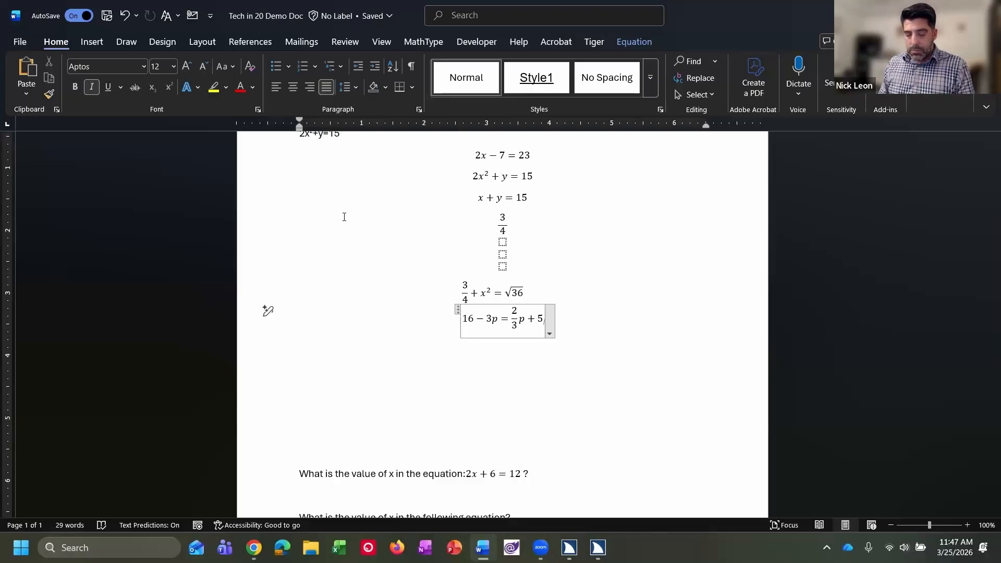
key(Left)
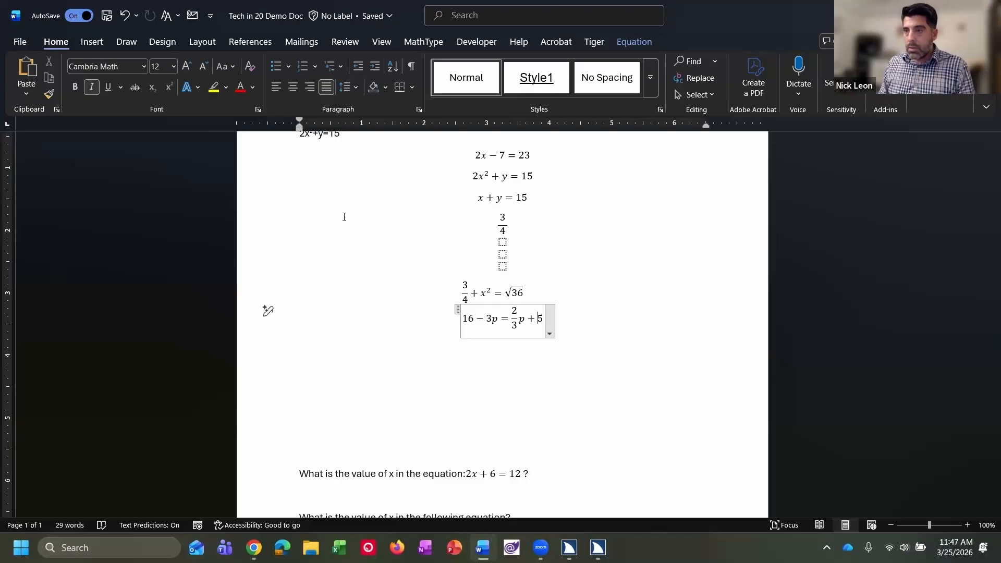